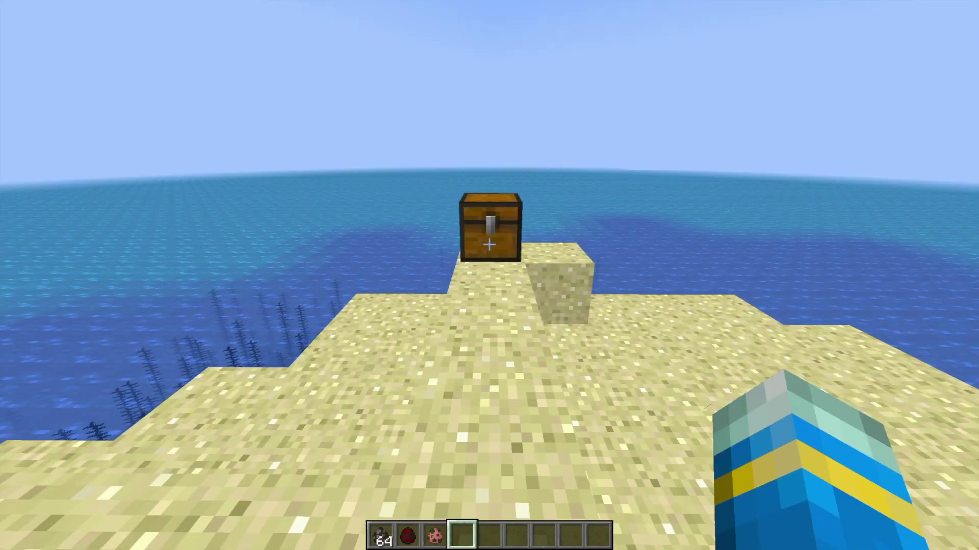
Place three polished andesite blocks on the sand in front of the chest and clear the andesite from the hotbar
key(w)
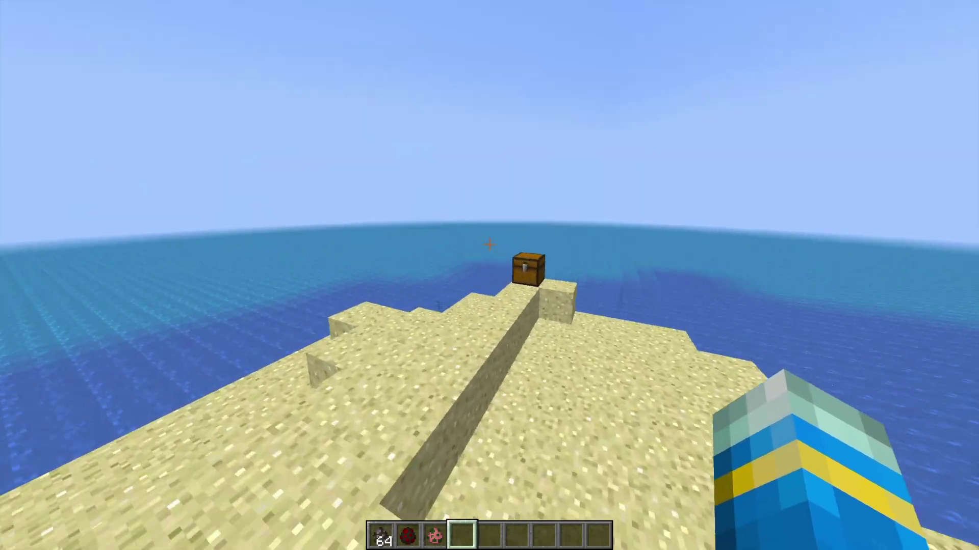
key(e)
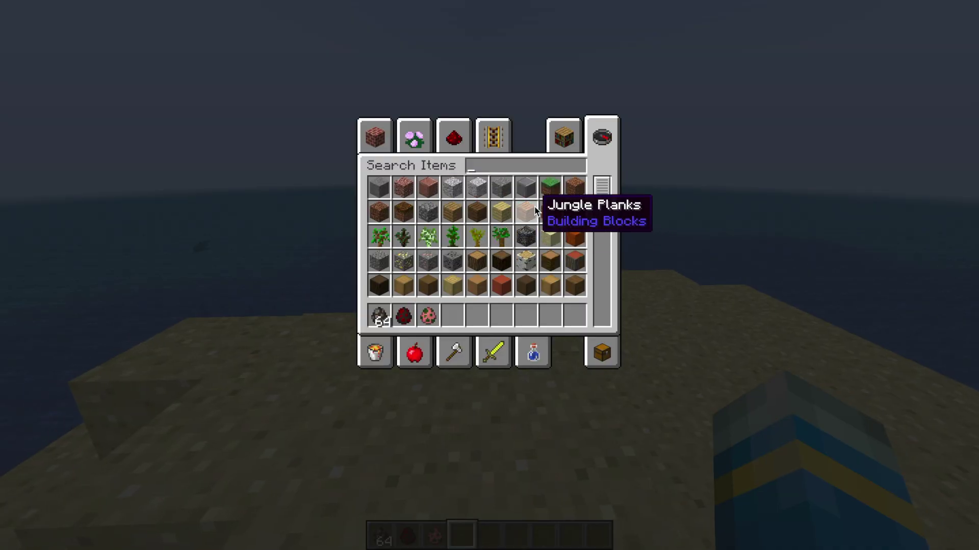
key(Escape)
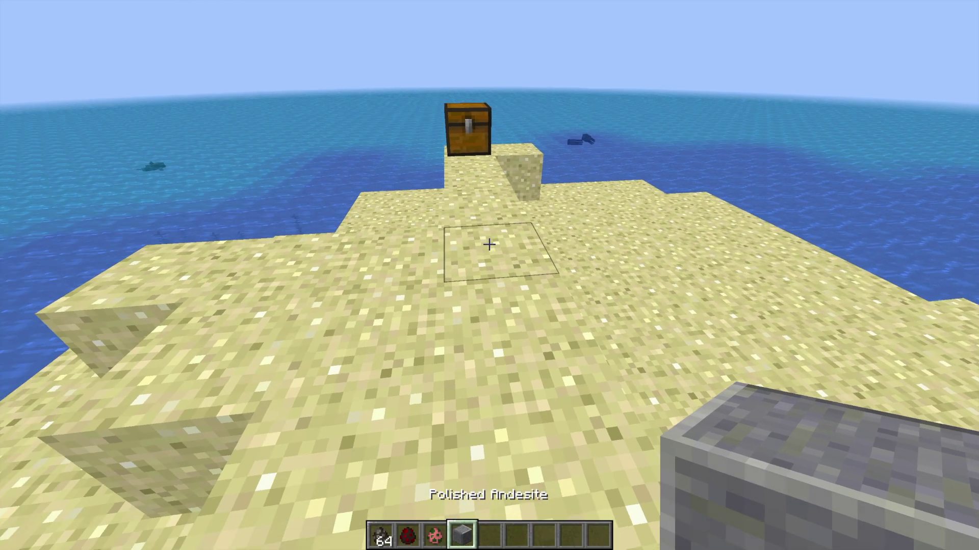
click(490, 275)
right_click(489, 275)
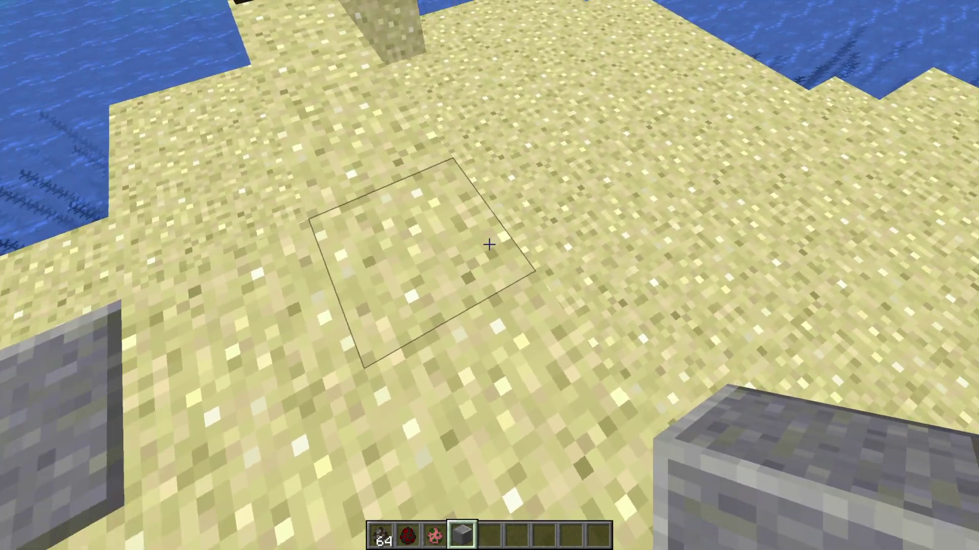
right_click(489, 244)
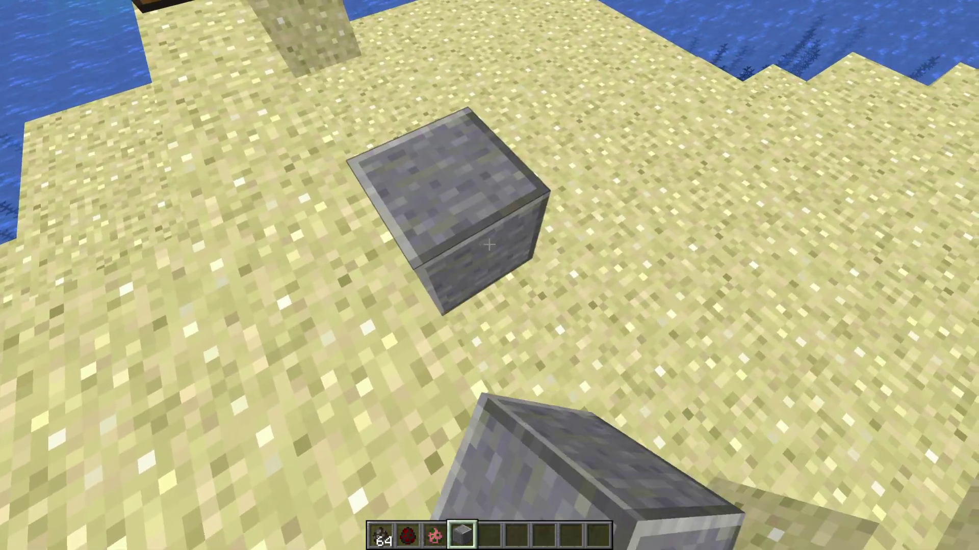
right_click(489, 245)
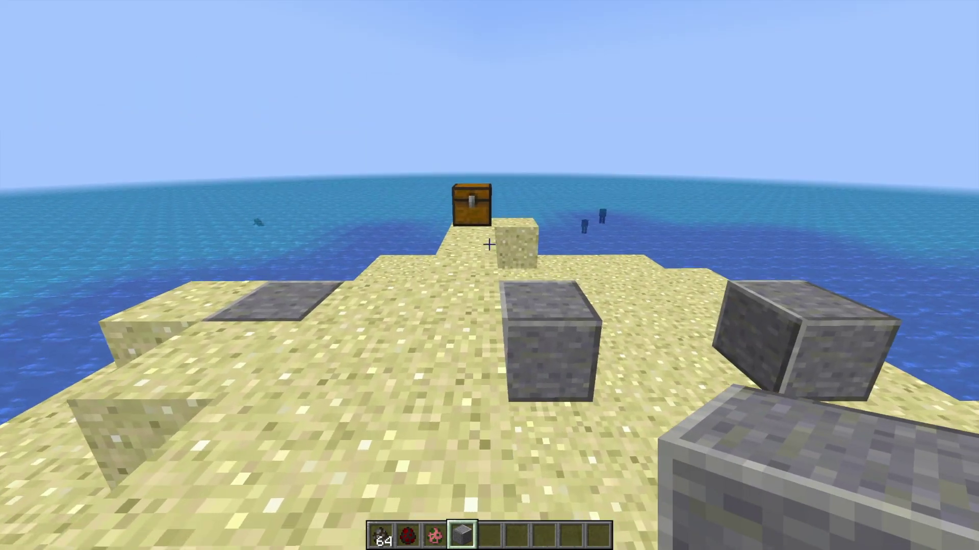
key(e)
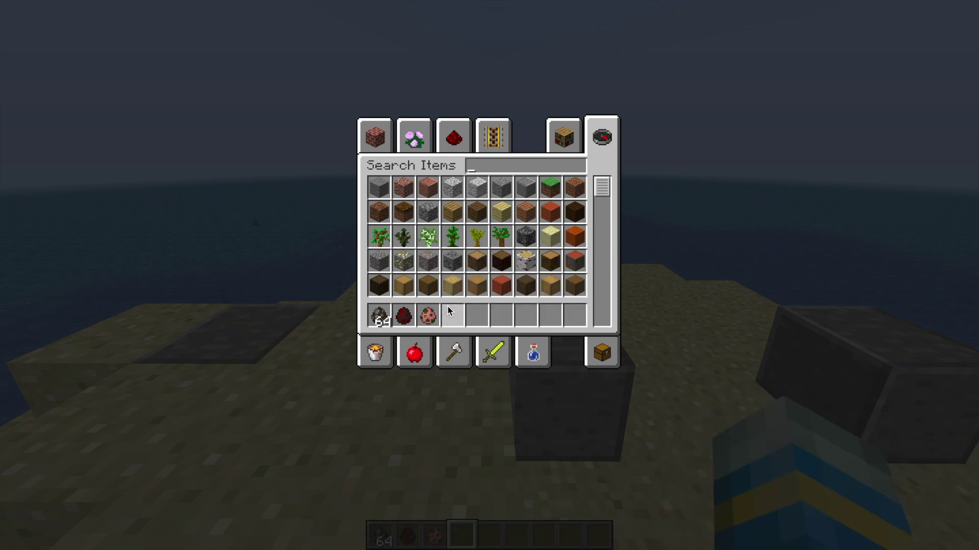
key(Escape)
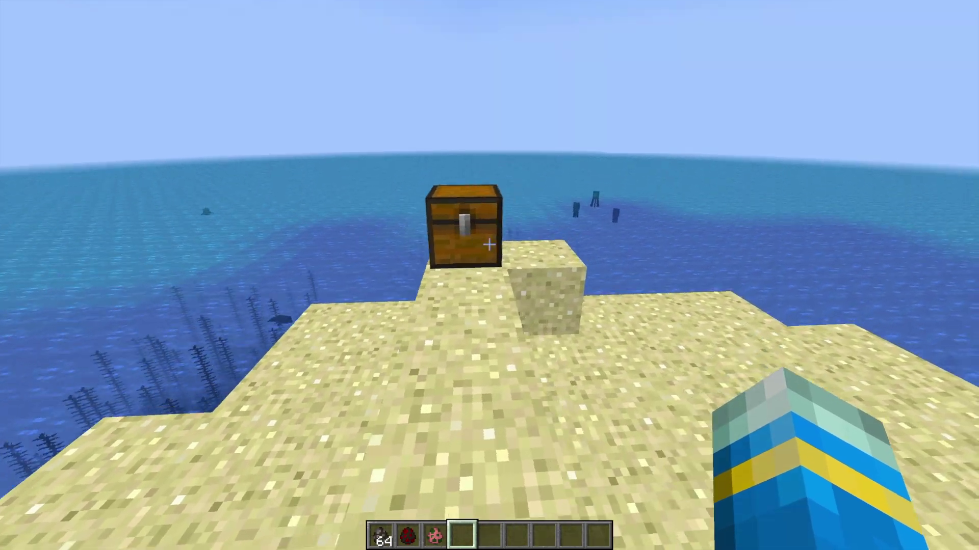
Open the chest on the sand and examine the descriptions of the turret blocks stored in it
key(w)
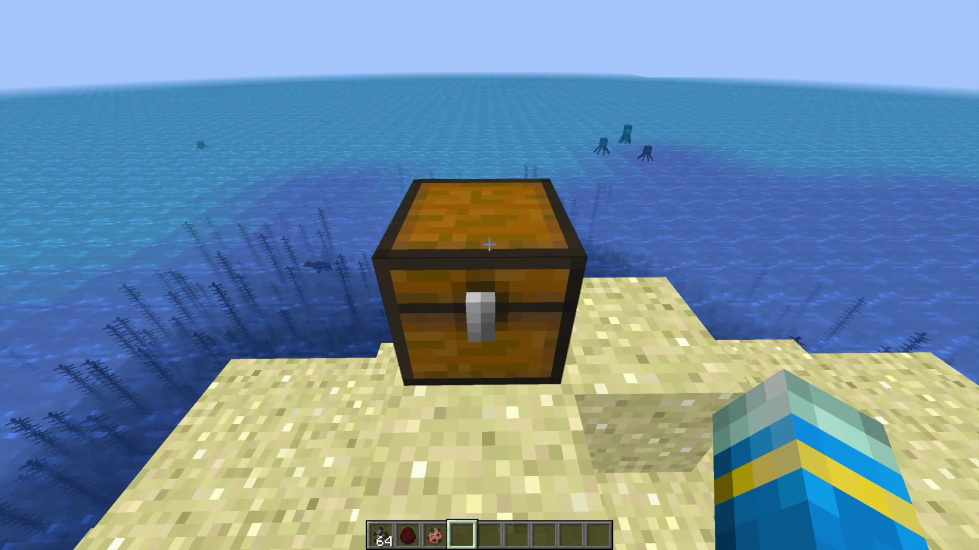
right_click(489, 246)
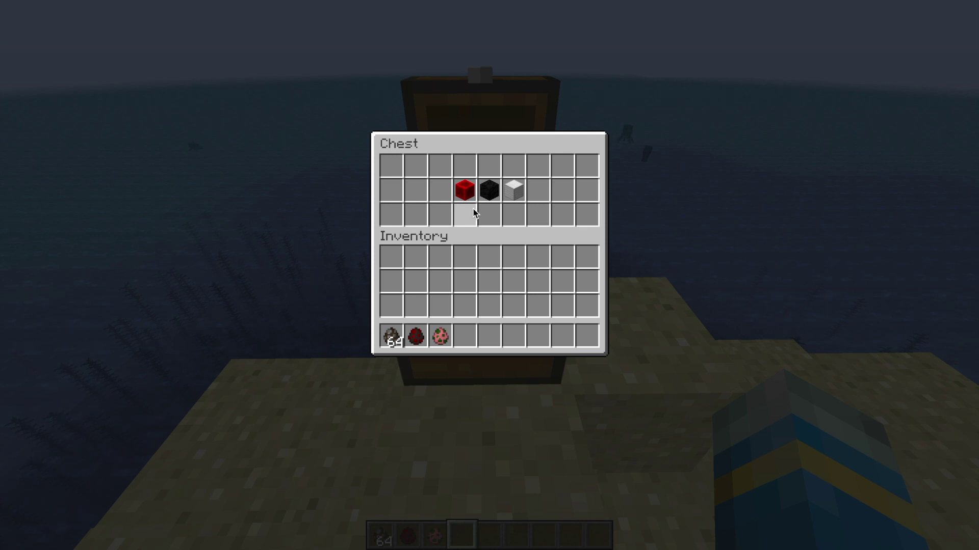
mouse_move(470, 200)
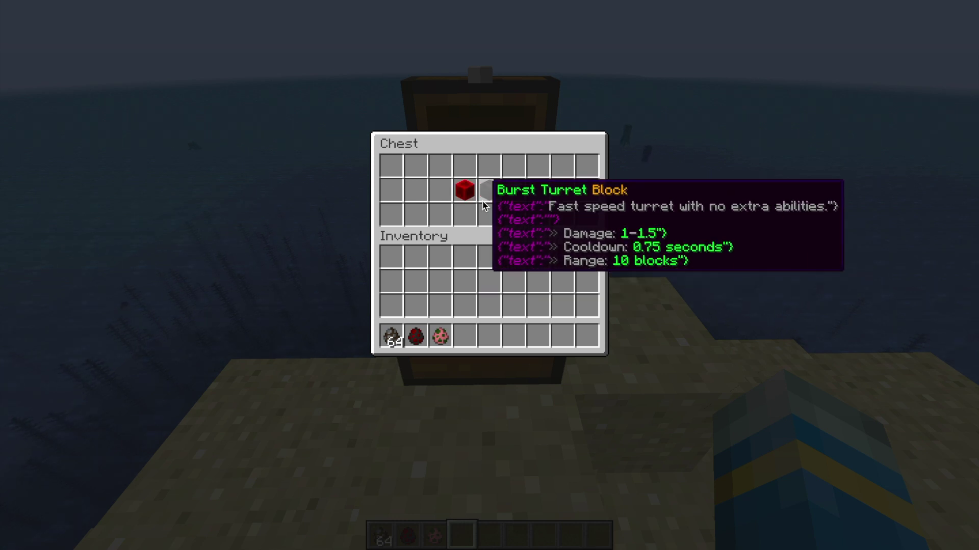
key(Escape)
key(s)
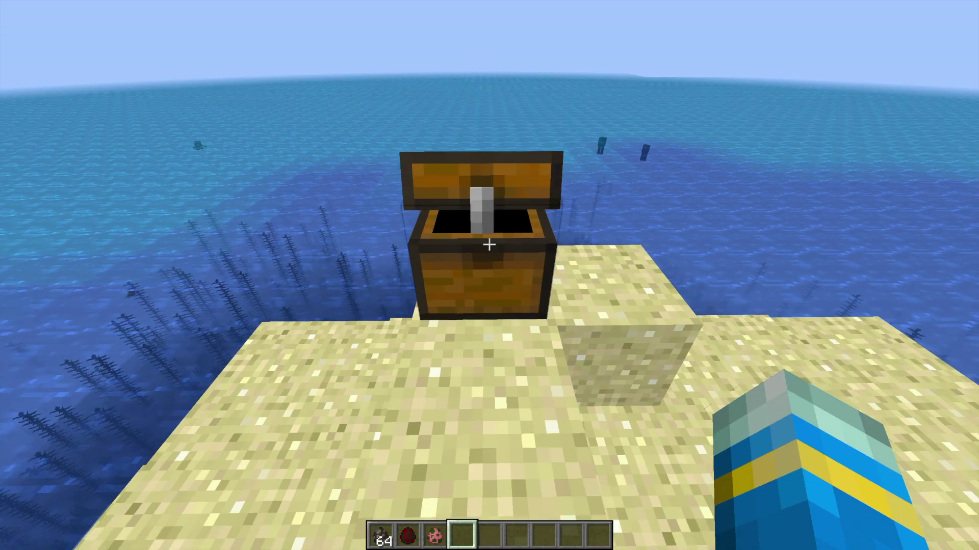
Run /dt to list the DefensiveTurrets commands
text(/)
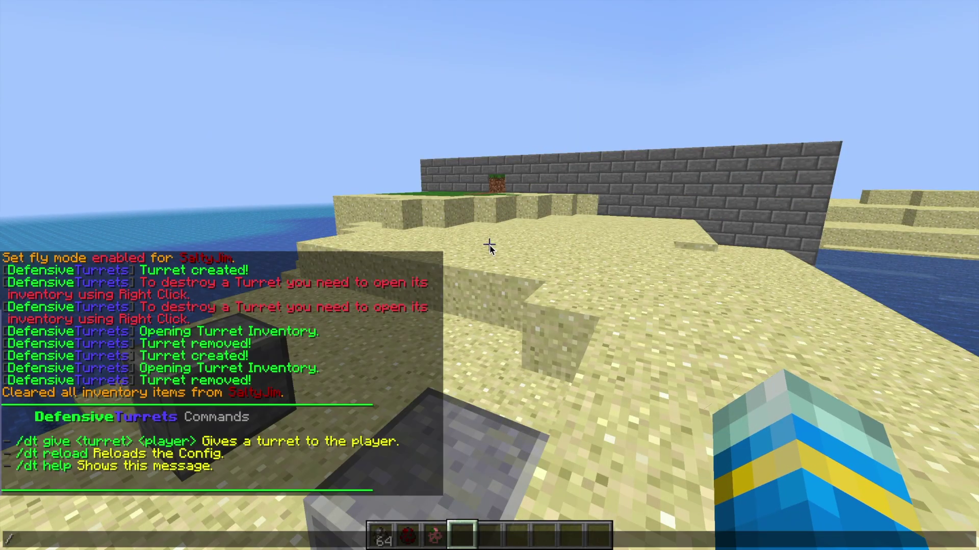
text(dt)
key(Return)
key(t)
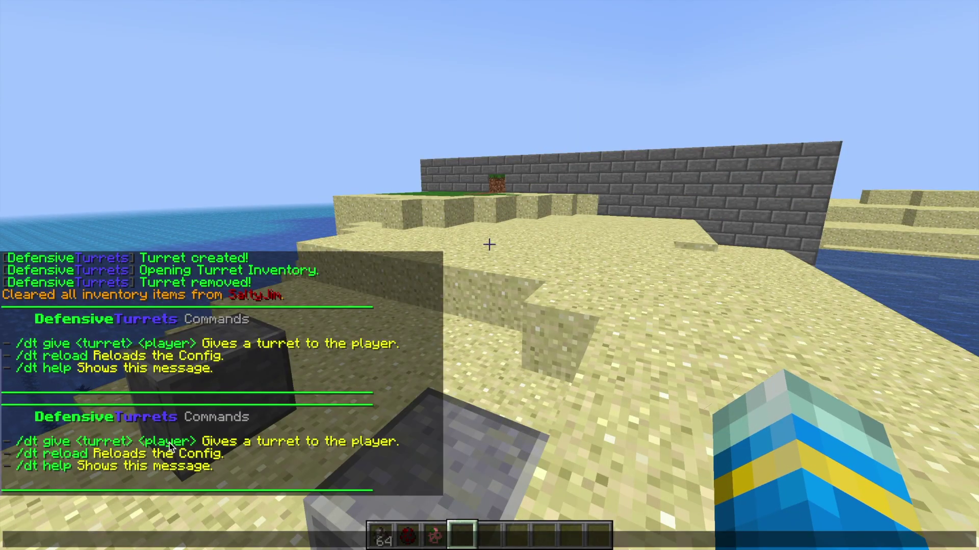
text(p)
key(Return)
Give the player a Burst Turret block with the /dt give burst command
text(t/dt)
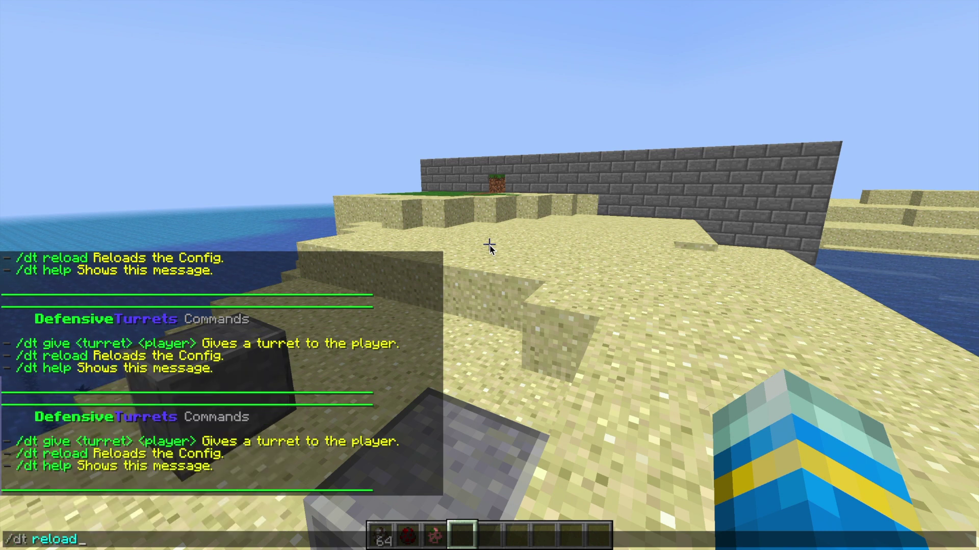
key(Return)
text(t/dt)
text( give burst saltyjim)
key(Return)
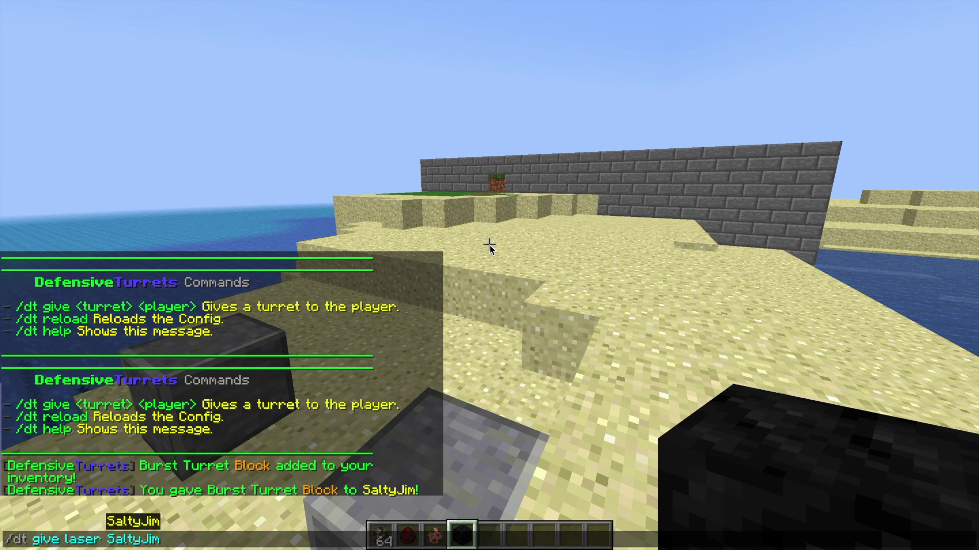
Give the player a Laser Turret block and a Siege Turret block with the /dt give command
key(Return)
key(slash)
key(Up)
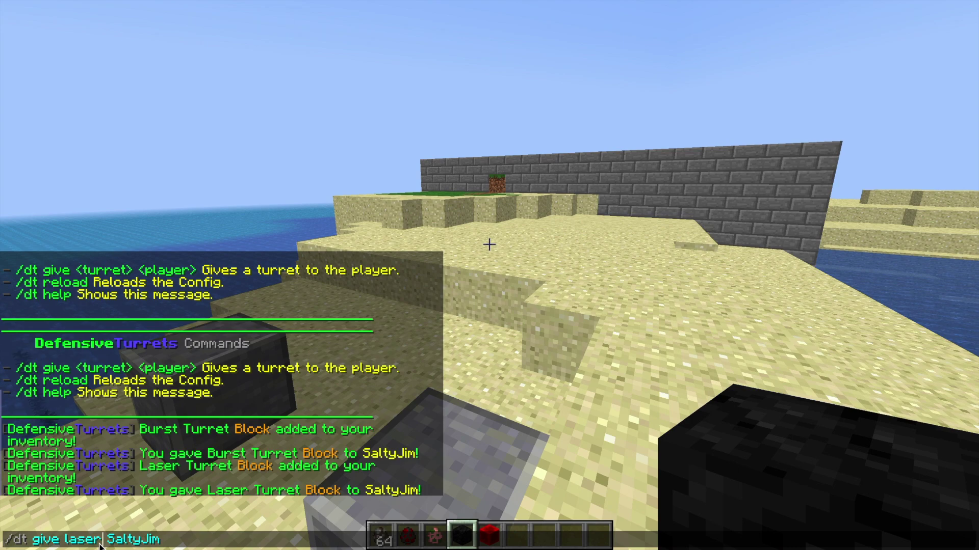
text(siege)
key(Return)
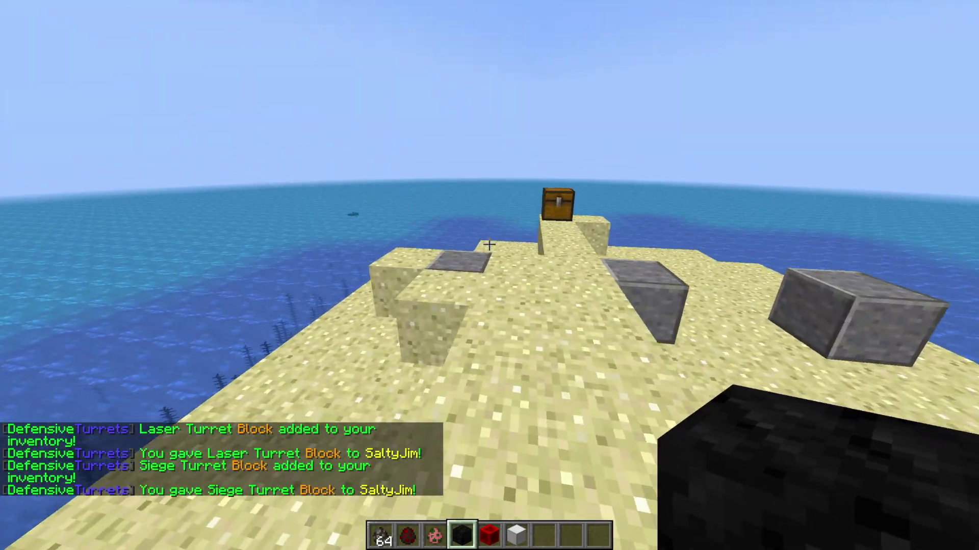
Place the Laser Turret block on the polished andesite set flush in the sand and view the turret's label
key(6)
key(5)
right_click(488, 240)
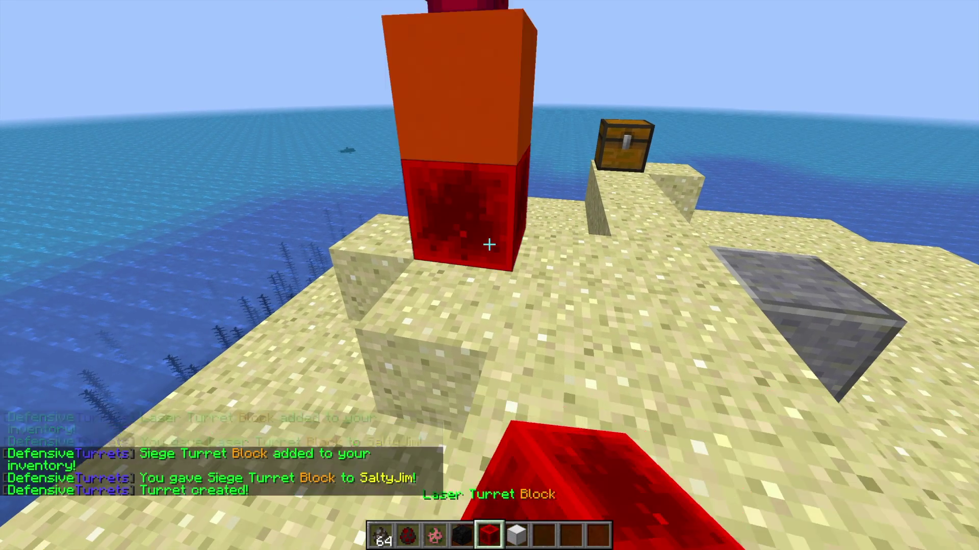
key(w)
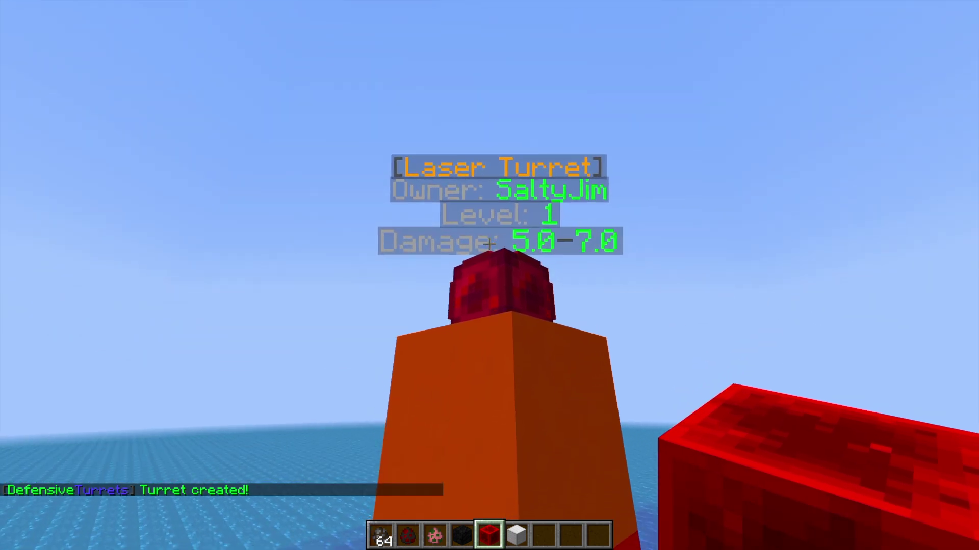
Open the laser turret's inventory and examine its options and attack target settings, including Attack Monsters
key(e)
key(Escape)
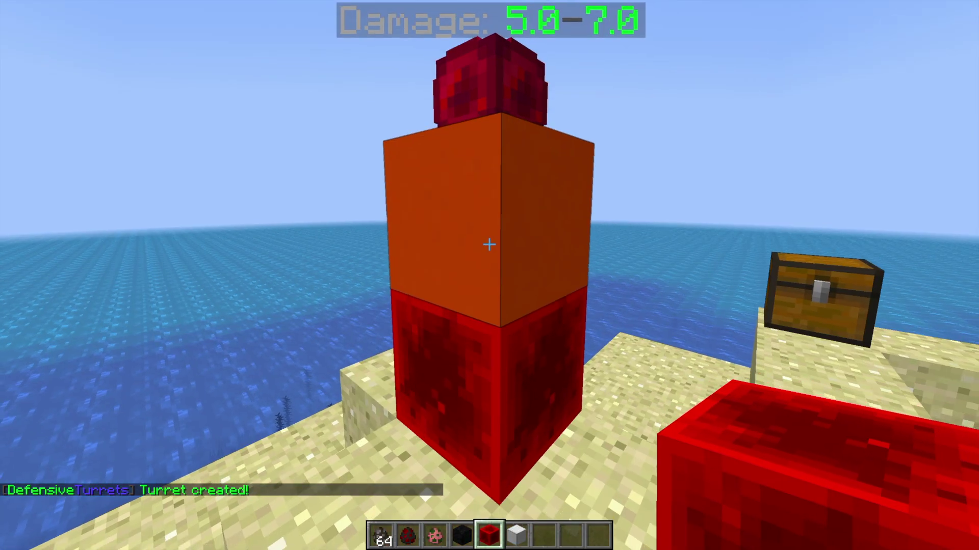
scroll(489, 248, down, 3)
right_click(489, 248)
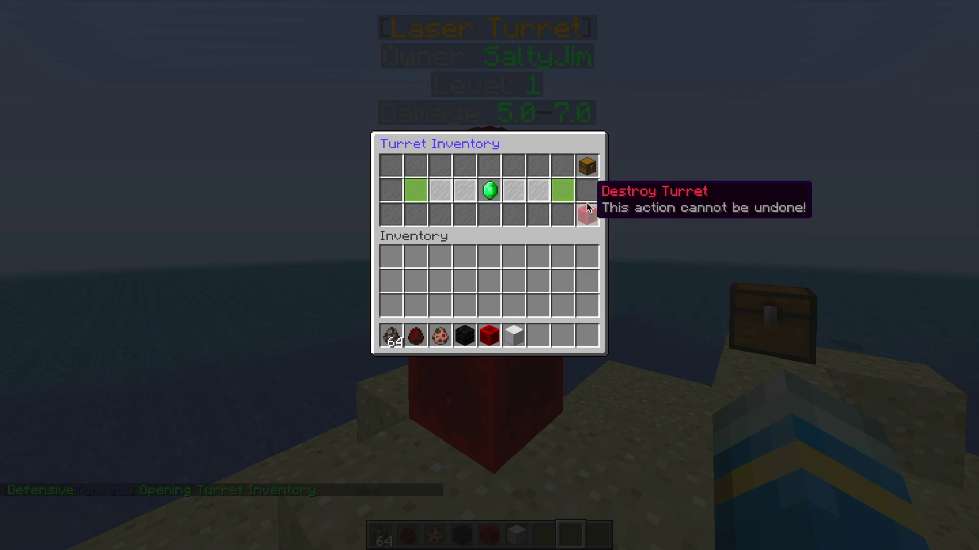
click(586, 176)
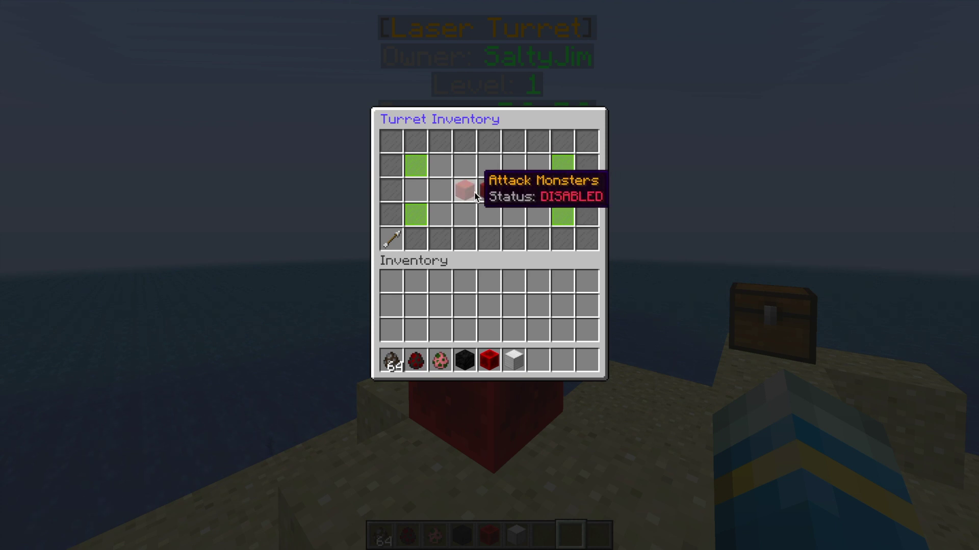
key(Escape)
Spawn a spider on the sand near the stone brick wall using the Spider Spawn Egg
scroll(489, 244, down, 3)
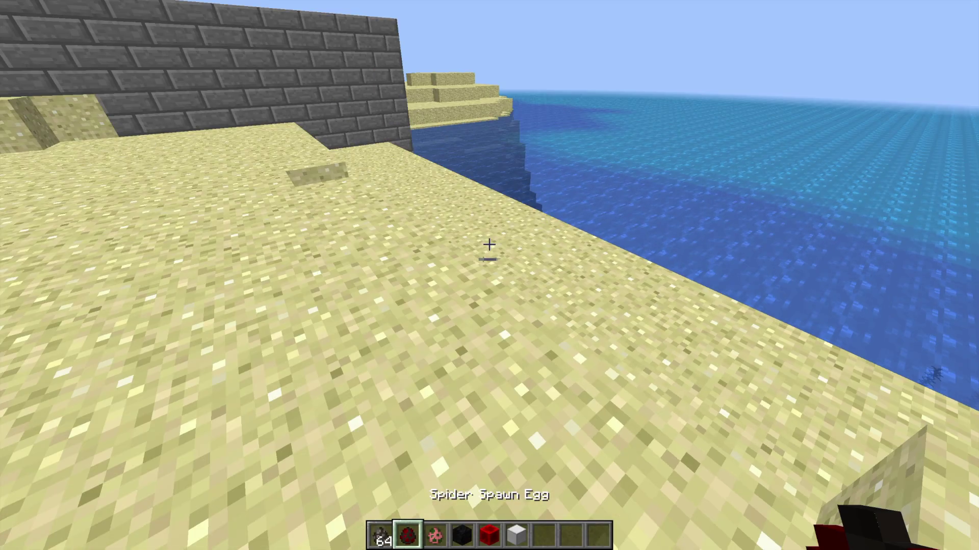
key(w)
scroll(489, 245, up, 1)
key(2)
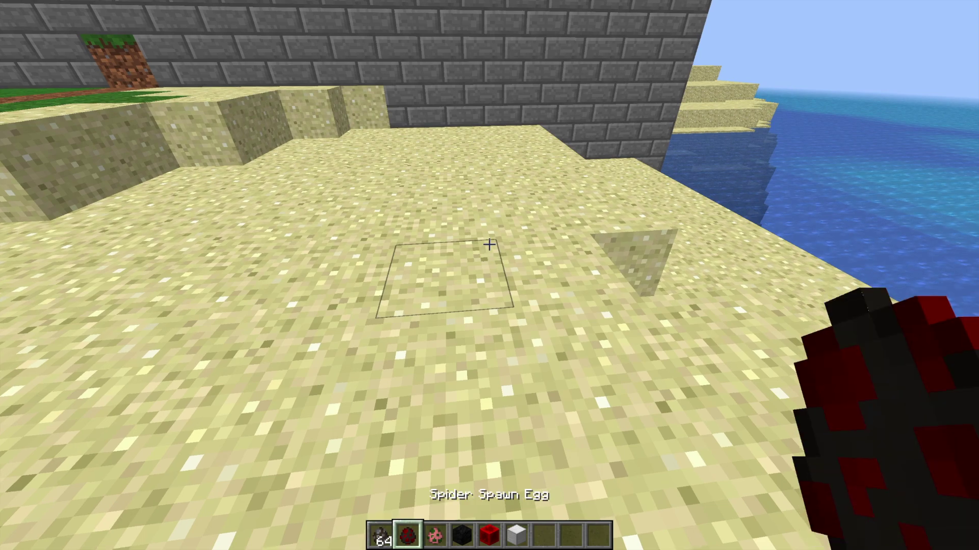
right_click(489, 244)
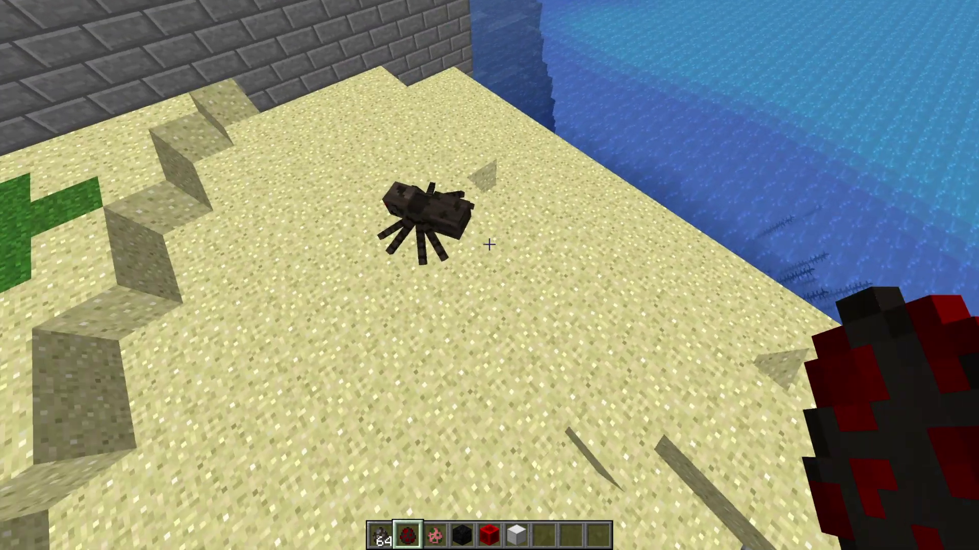
Return to the laser turret and open its attack target settings from the turret inventory again
key(w)
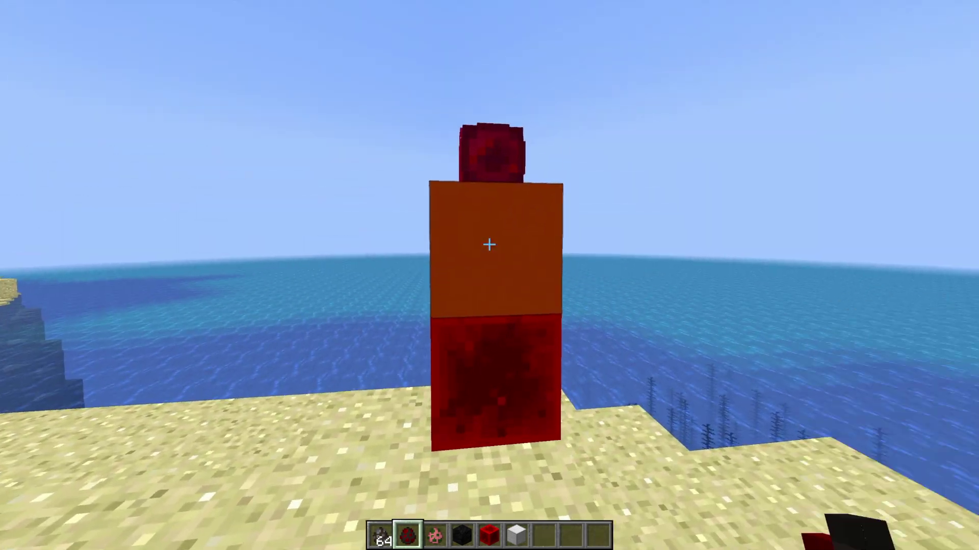
right_click(489, 245)
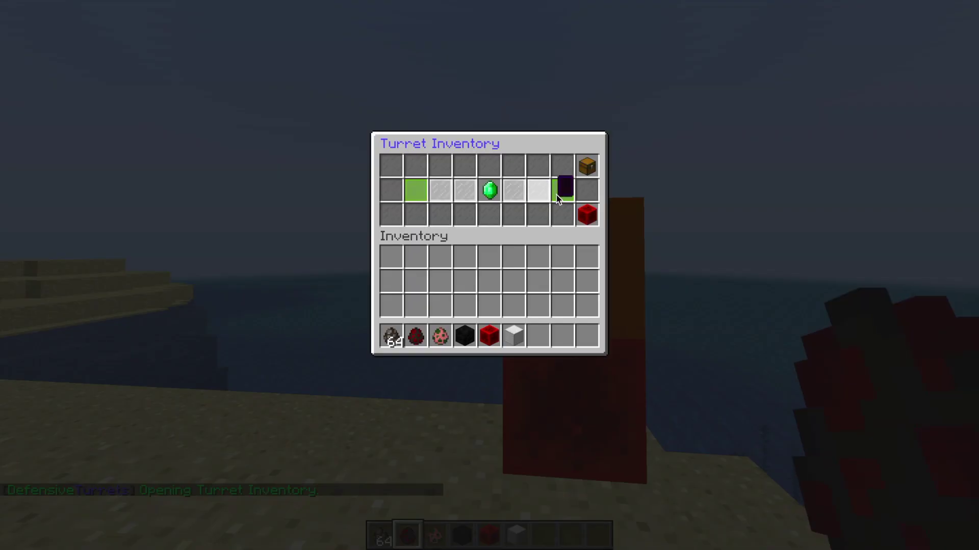
click(586, 164)
key(Escape)
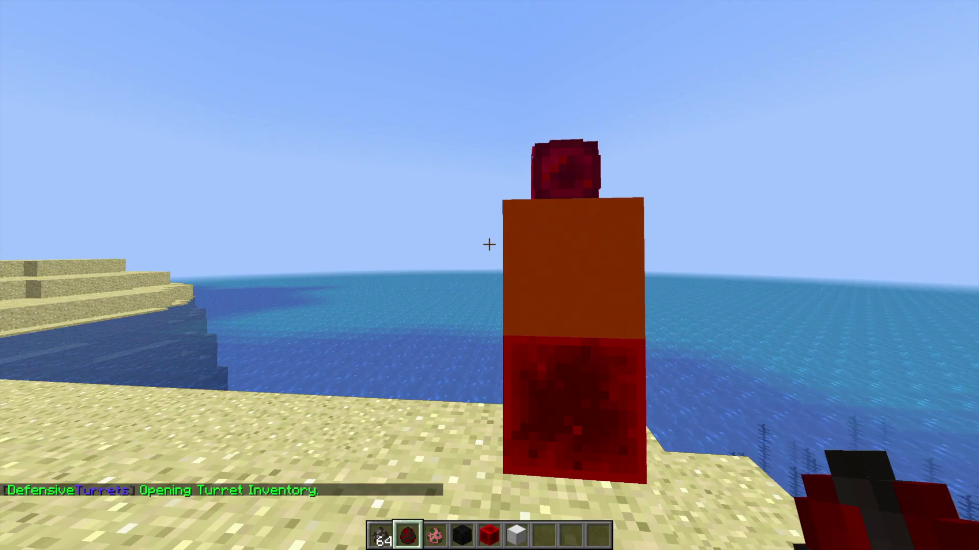
key(e)
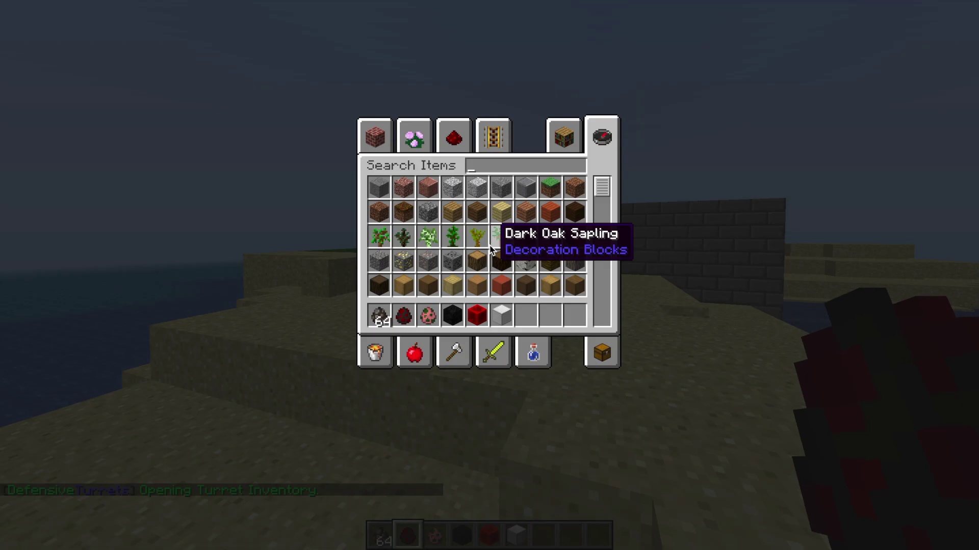
key(Escape)
key(w)
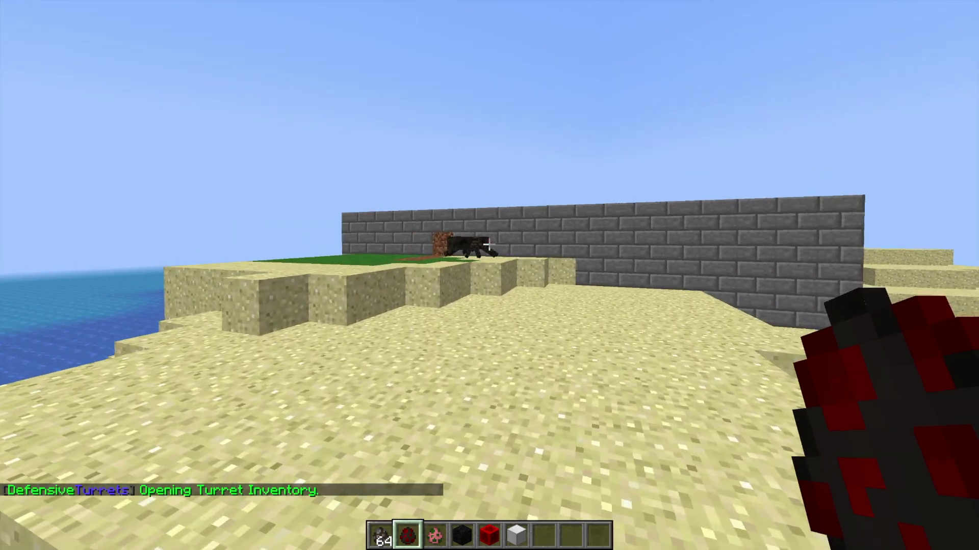
key(w)
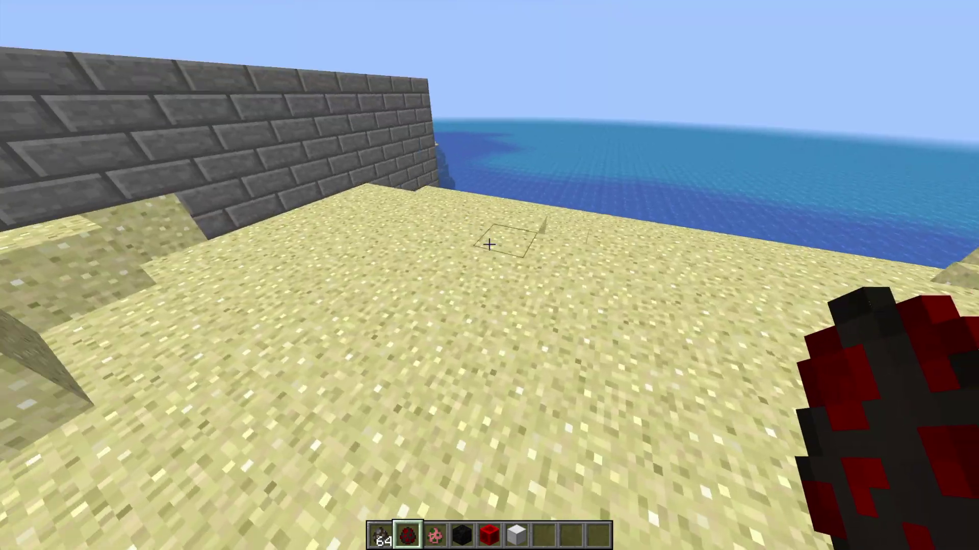
Upgrade the laser turret to level 2 and on to level 3 from its turret inventory
key(1)
key(w)
right_click(489, 245)
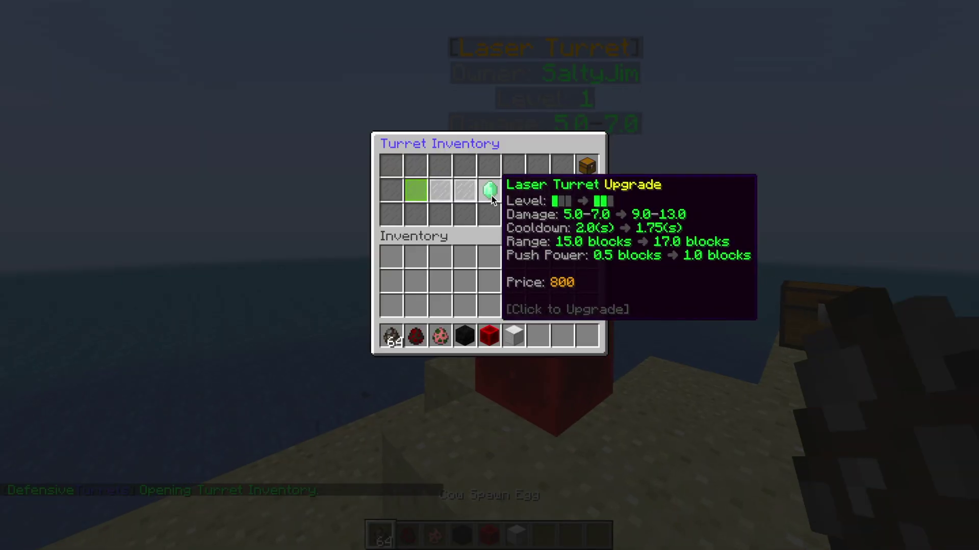
click(489, 192)
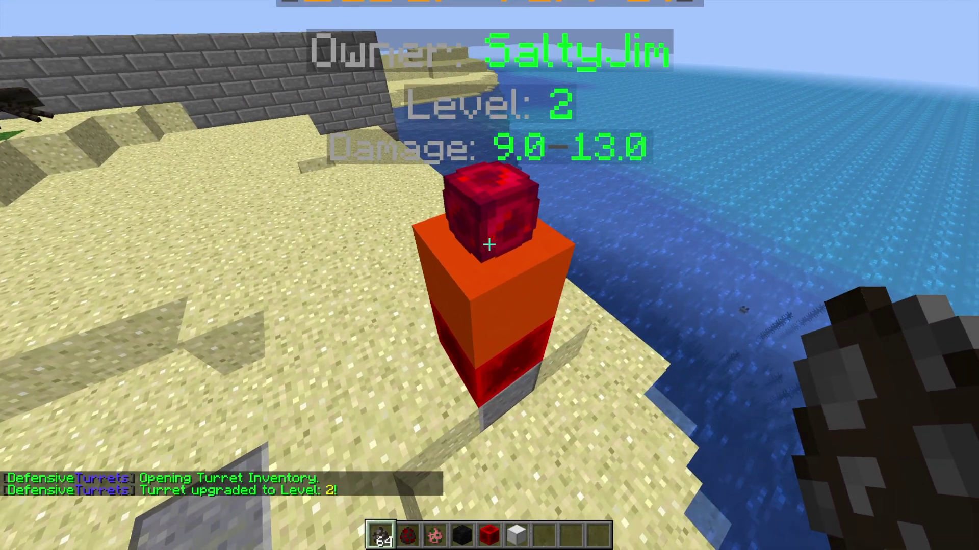
right_click(489, 245)
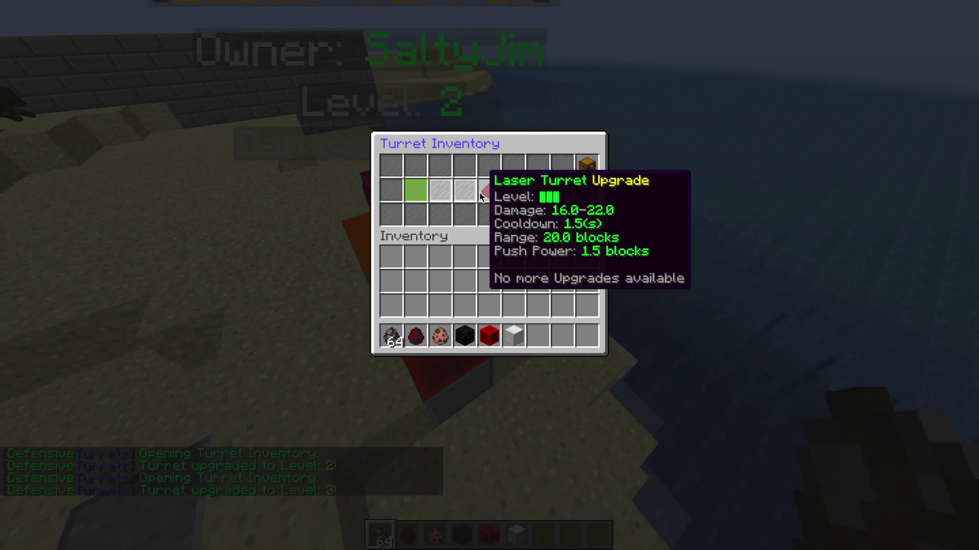
Spawn a spider and a herd of cows on the sand near the stone brick wall with the spawn eggs
key(Escape)
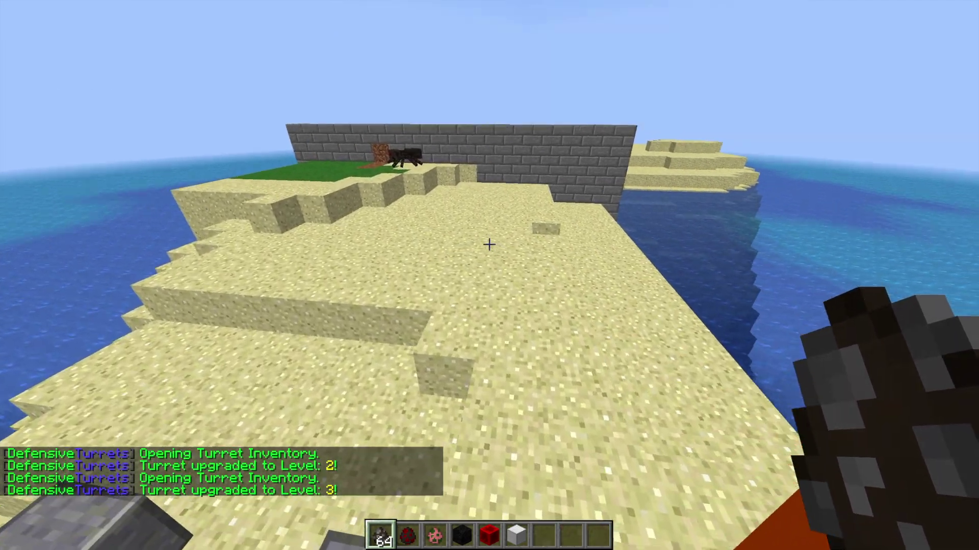
scroll(489, 245, down, 1)
right_click(489, 244)
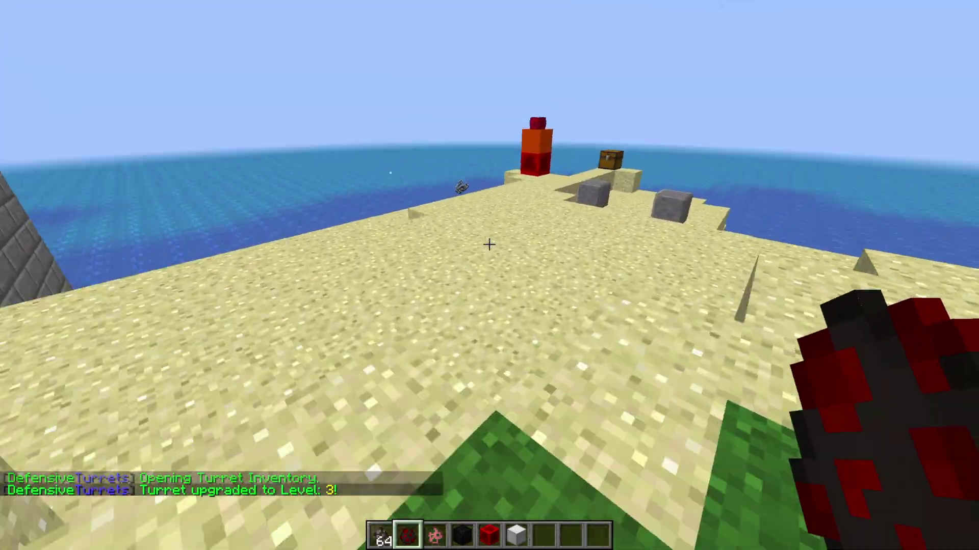
scroll(489, 245, up, 1)
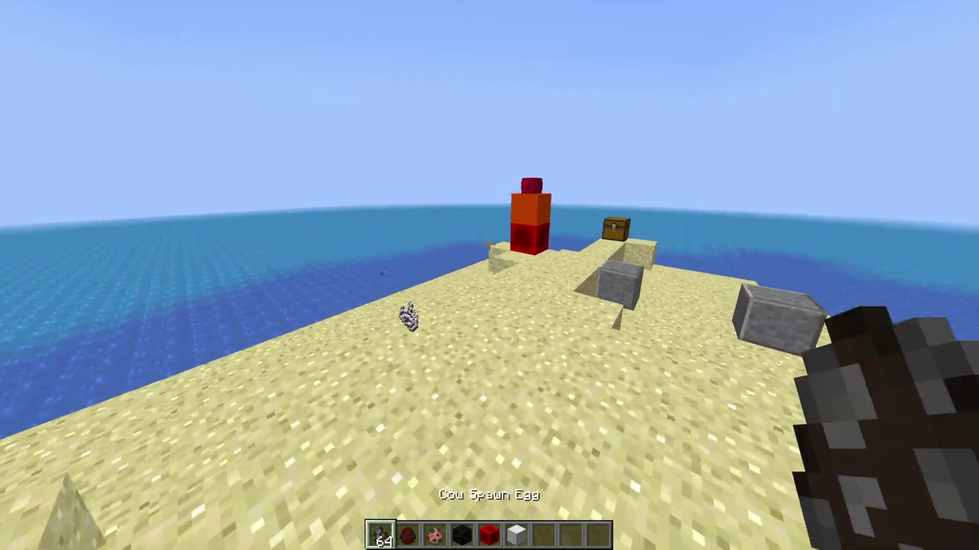
right_click(489, 244)
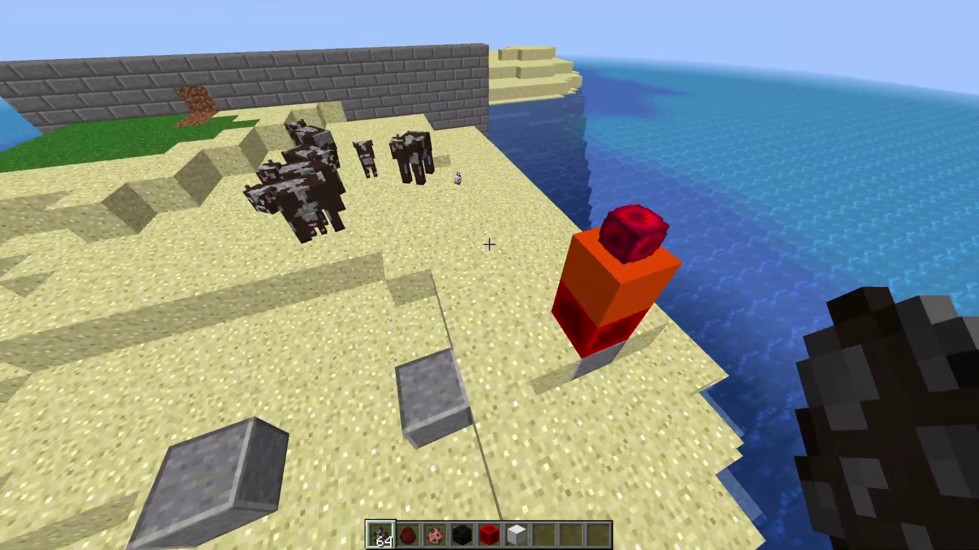
Enable Attack Animals in the laser turret's attack target settings
right_click(490, 245)
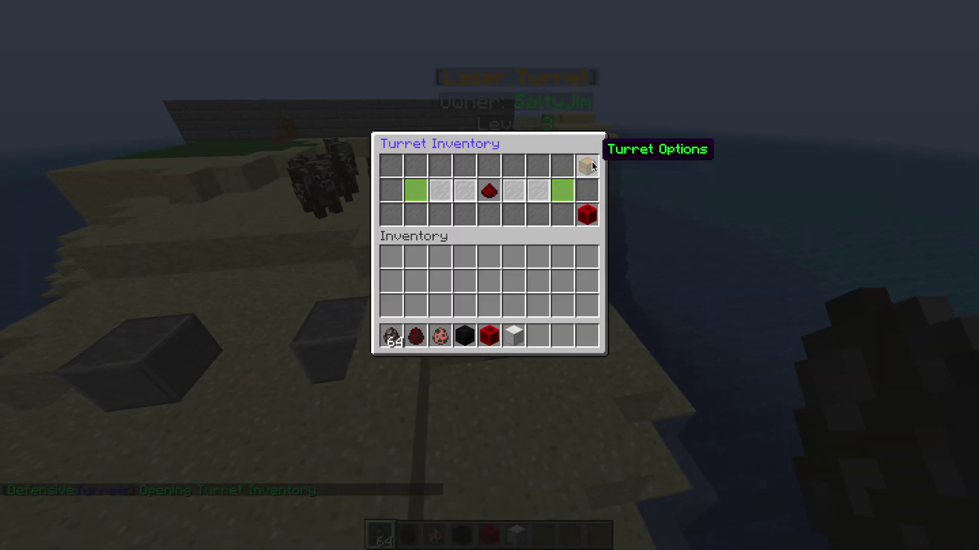
click(588, 166)
click(406, 225)
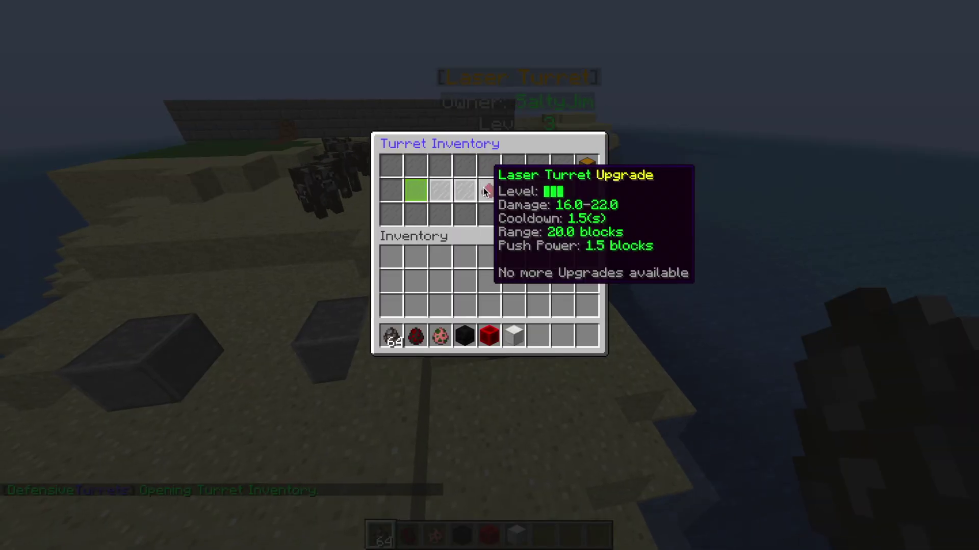
click(587, 163)
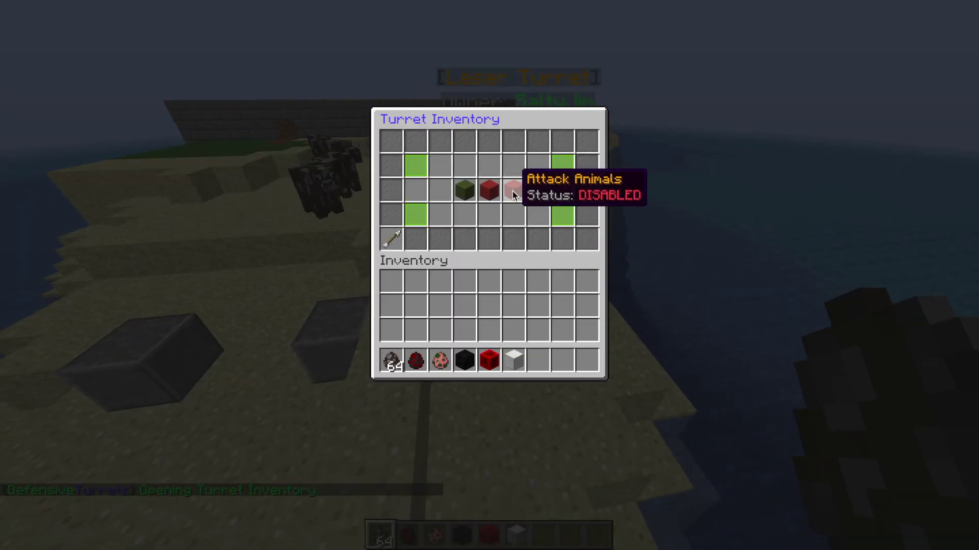
key(Escape)
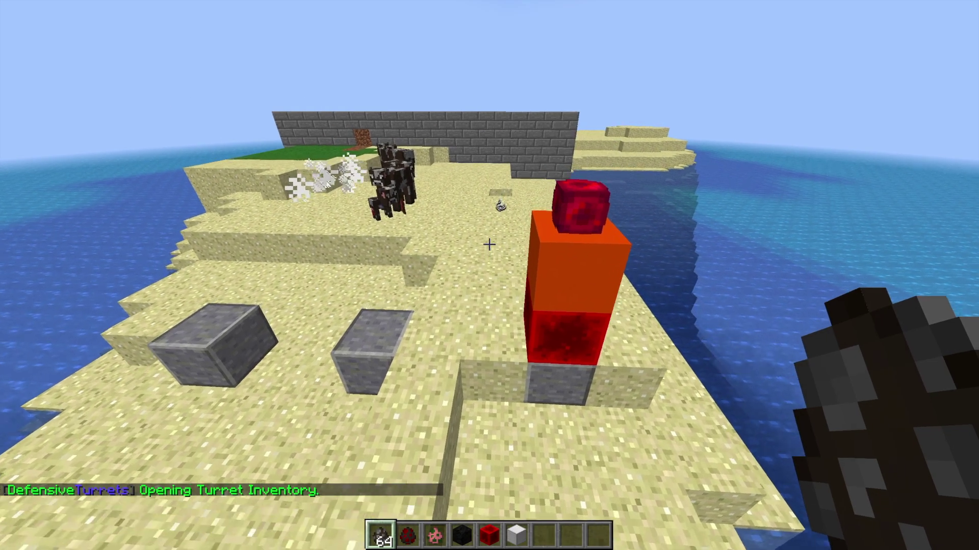
Watch the laser turret fire at the cows and review its attack target settings, including Attack Players
key(w)
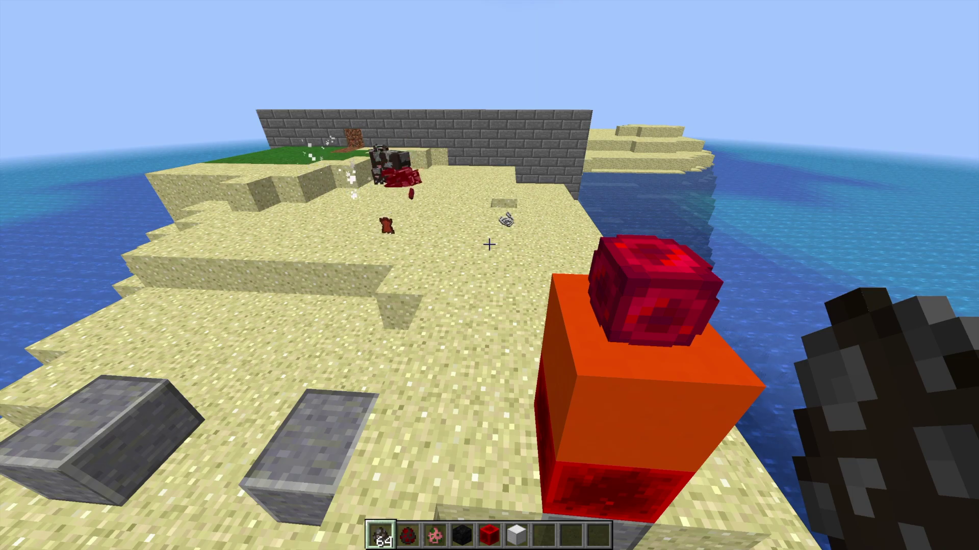
key(a)
key(d)
key(a)
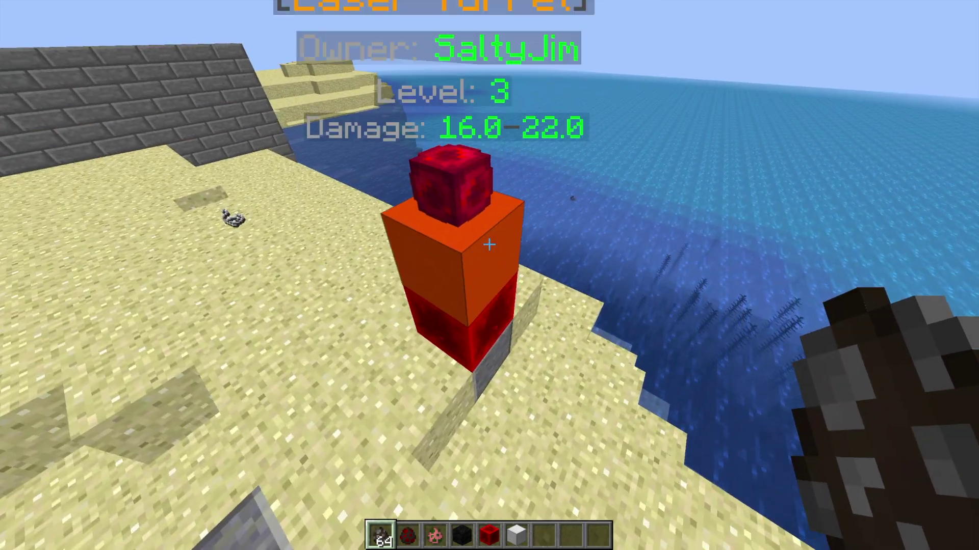
right_click(489, 245)
click(590, 163)
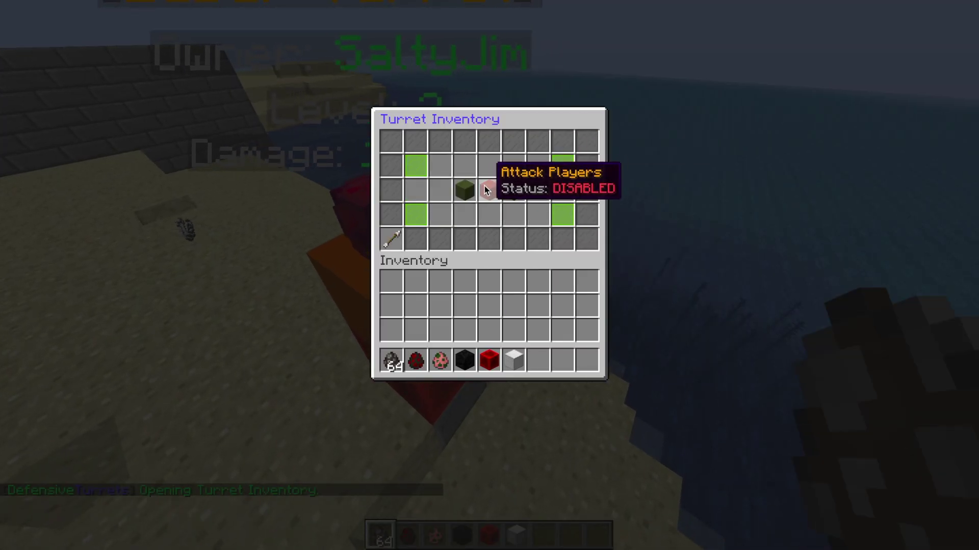
key(Escape)
Place the Siege Turret Block on the stone base block nearest the laser turret
key(5)
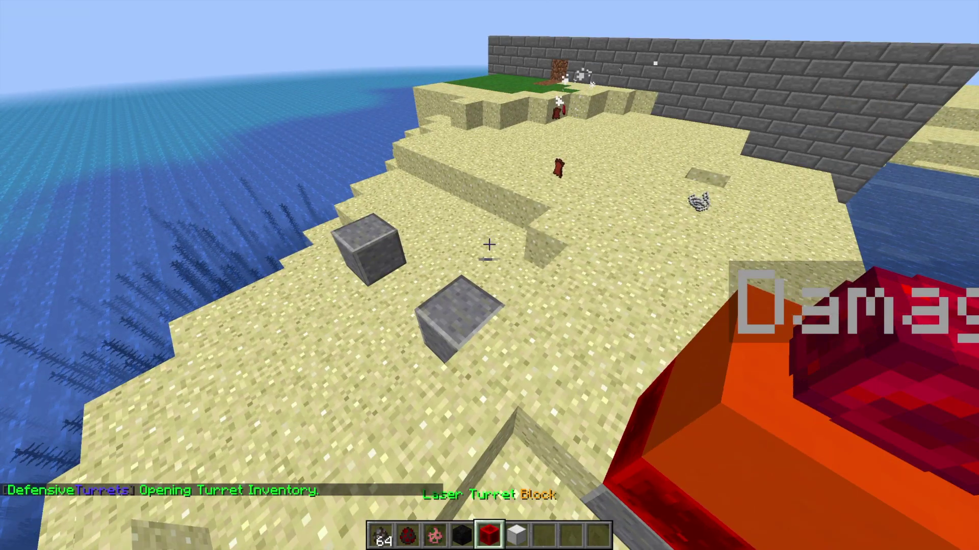
key(a)
key(w)
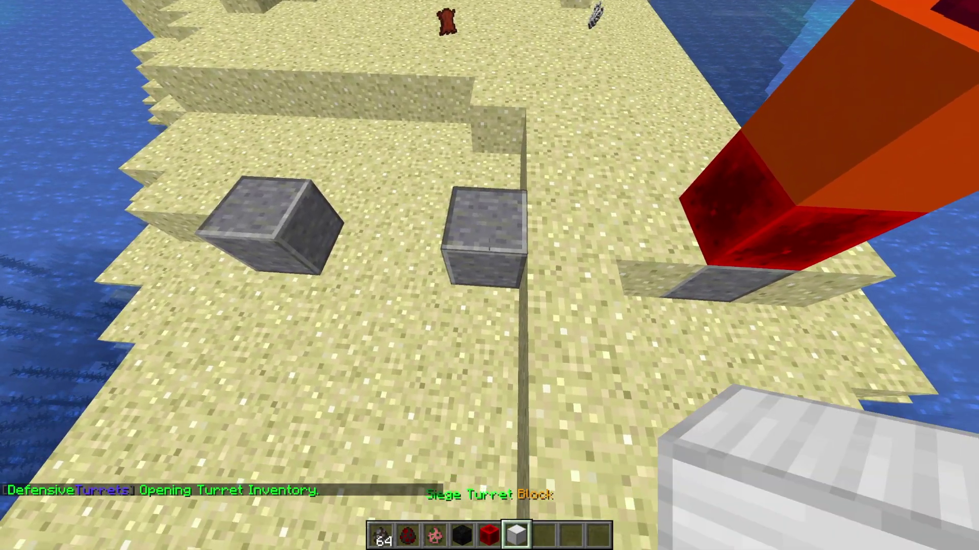
right_click(489, 245)
key(s)
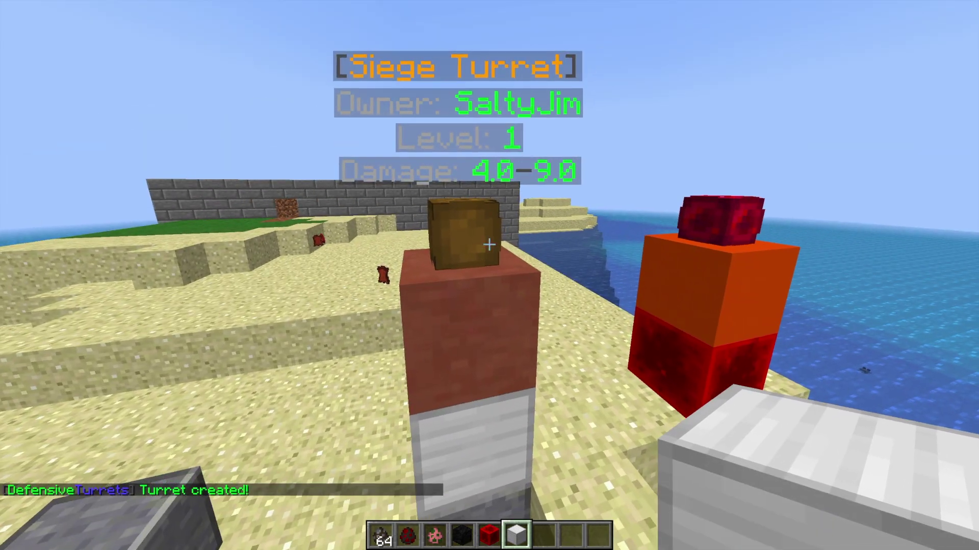
Upgrade the siege turret to level 2 and on to level 3 from its turret inventory
key(w)
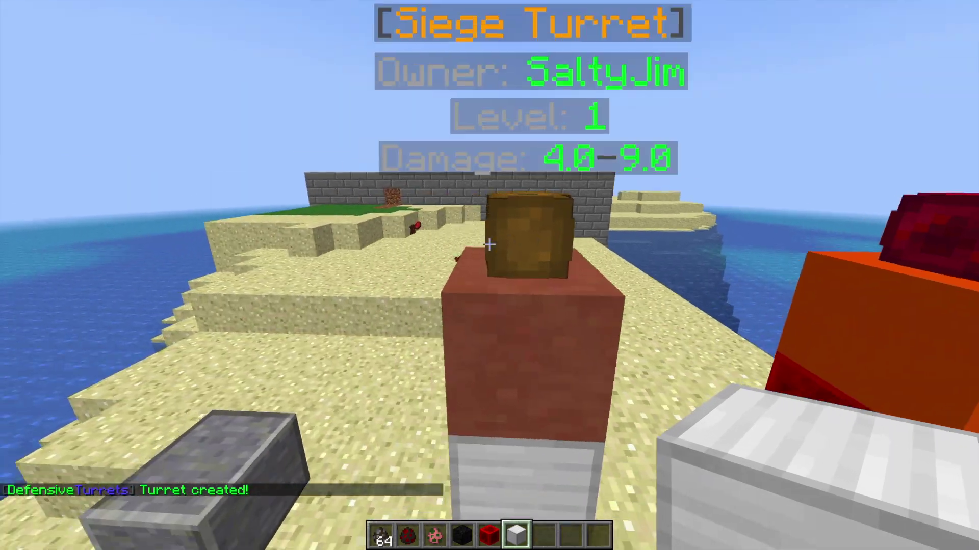
key(w)
right_click(489, 244)
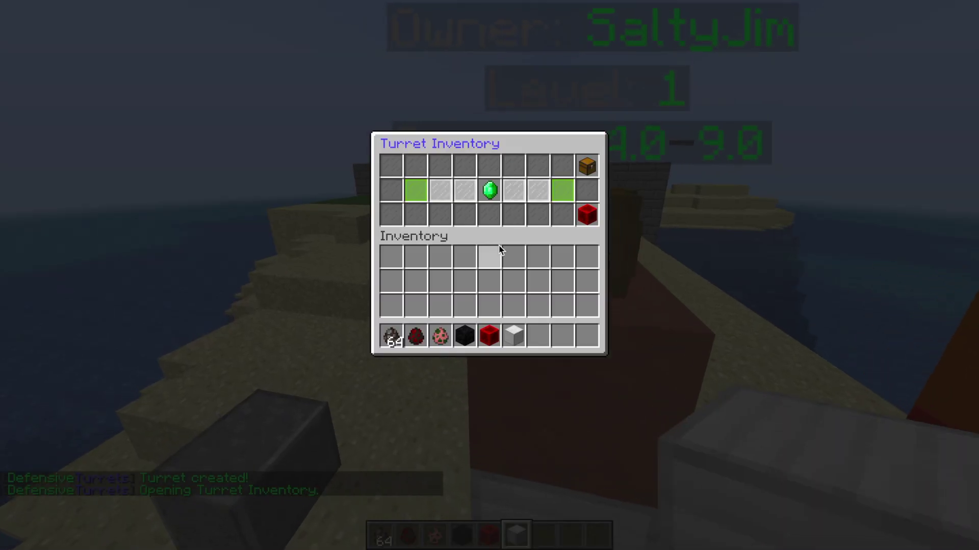
click(490, 191)
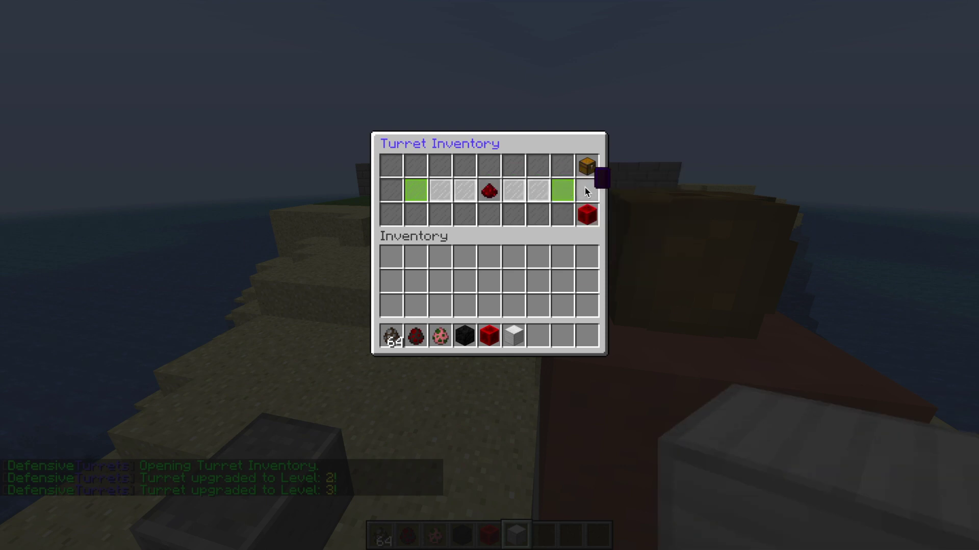
click(594, 168)
key(Escape)
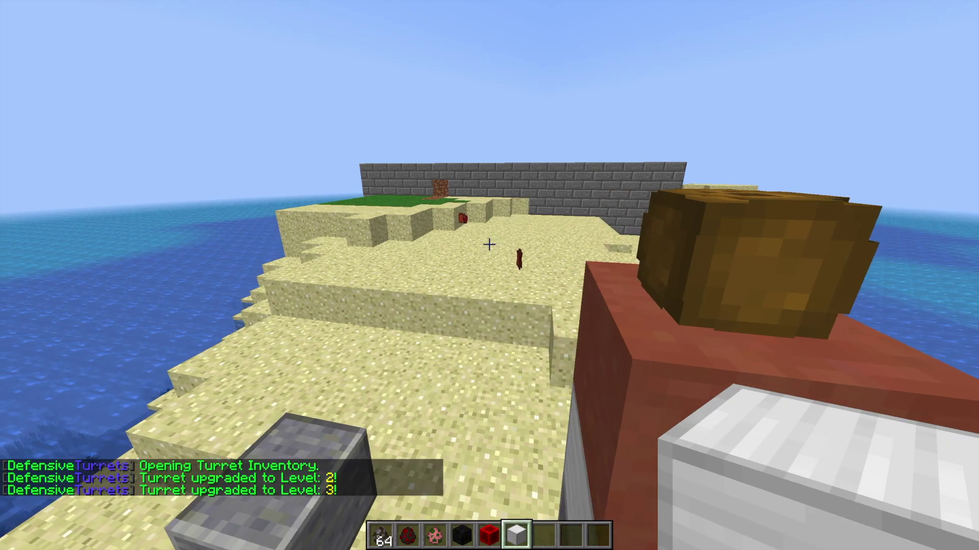
Spawn several spiders on the sand in front of the two turrets to test their attacks
key(2)
right_click(489, 246)
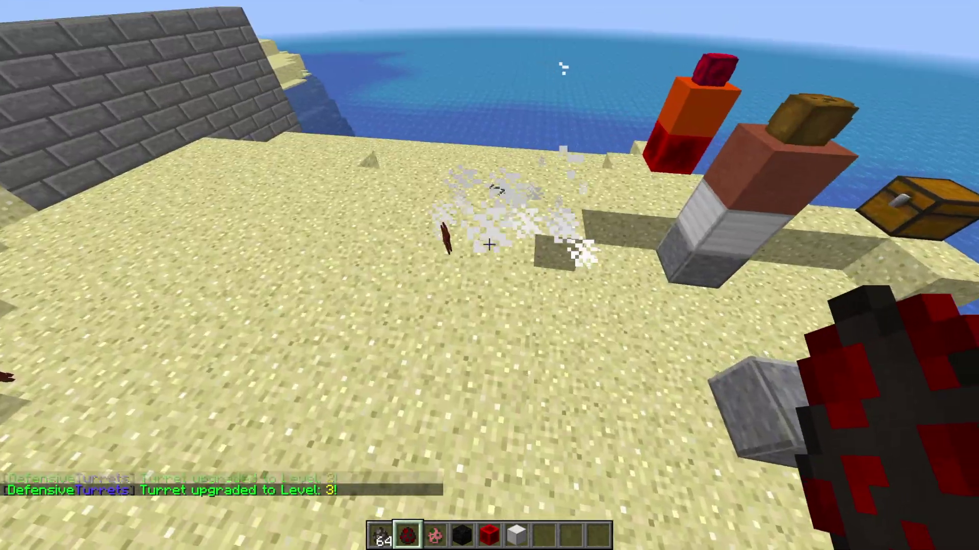
right_click(489, 245)
right_click(489, 245)
right_click(489, 245)
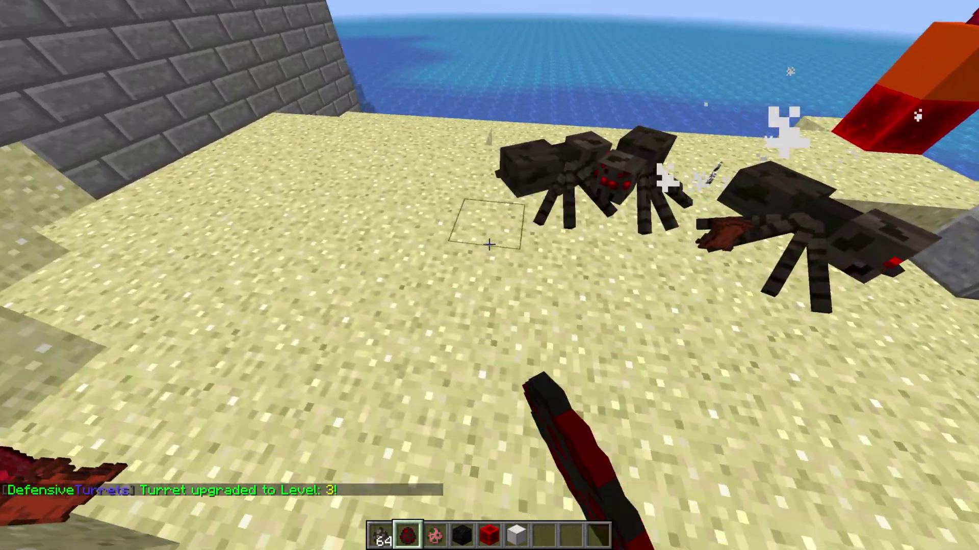
right_click(489, 245)
right_click(489, 245)
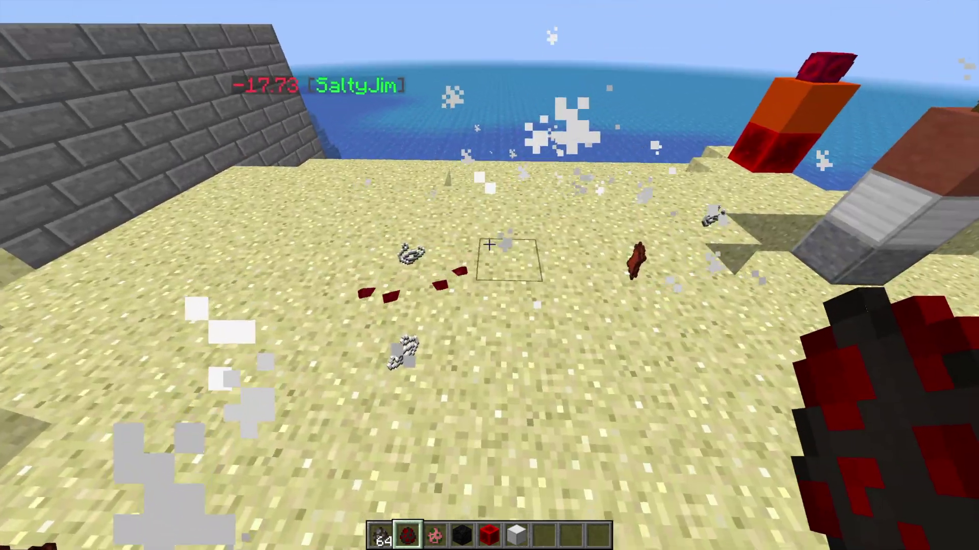
Spawn a group of cows on the sand near the turrets using the Cow Spawn Egg
key(1)
right_click(489, 246)
right_click(489, 245)
right_click(489, 245)
right_click(489, 245)
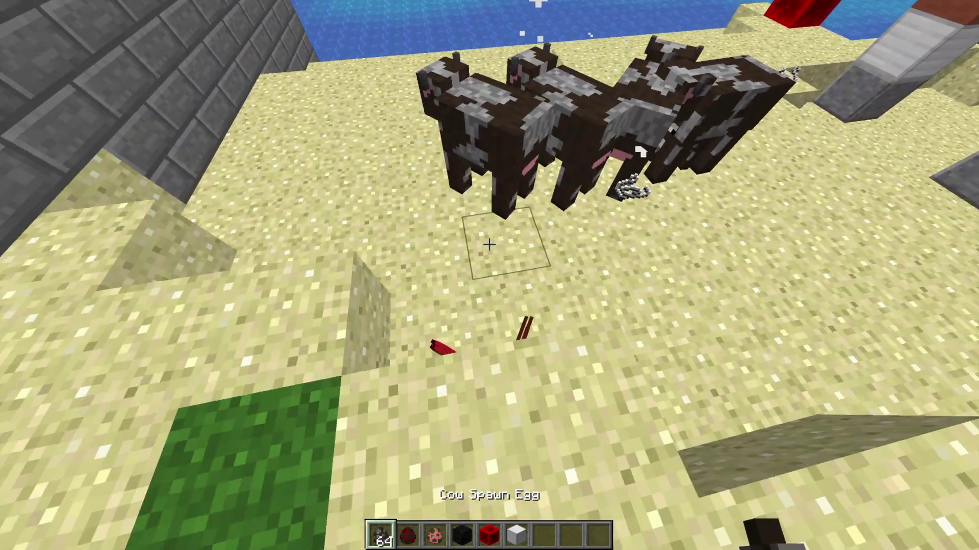
right_click(488, 245)
right_click(489, 246)
Spawn several zombie pigmen beside the cows and watch the turrets attack them
key(3)
right_click(489, 245)
right_click(489, 245)
right_click(489, 244)
right_click(489, 245)
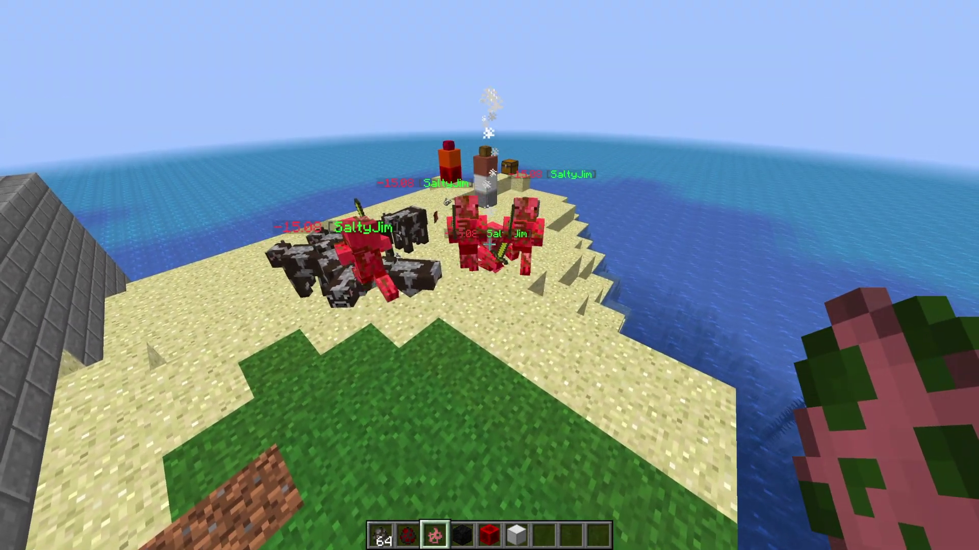
key(w)
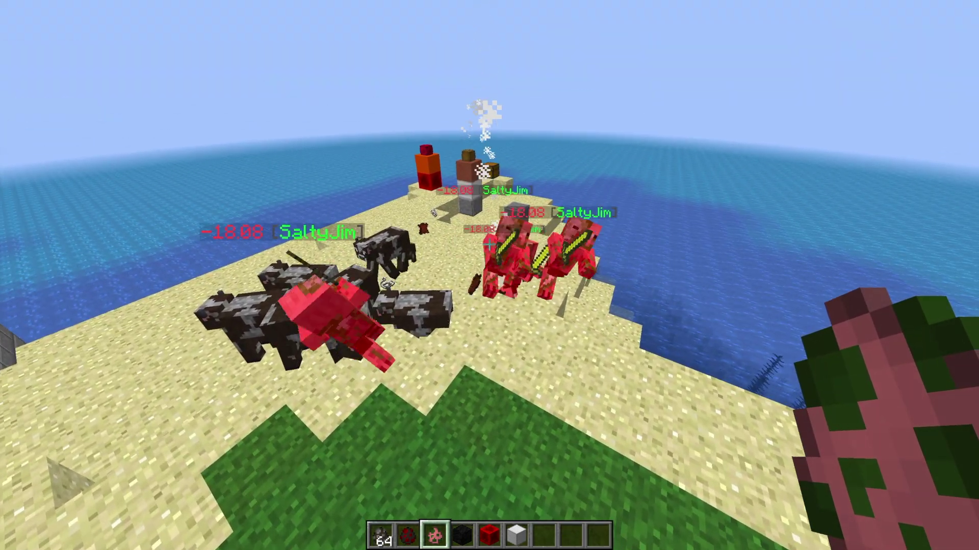
Search the creative inventory for "chic" and add the Chicken Spawn Egg to the hotbar
text(e)
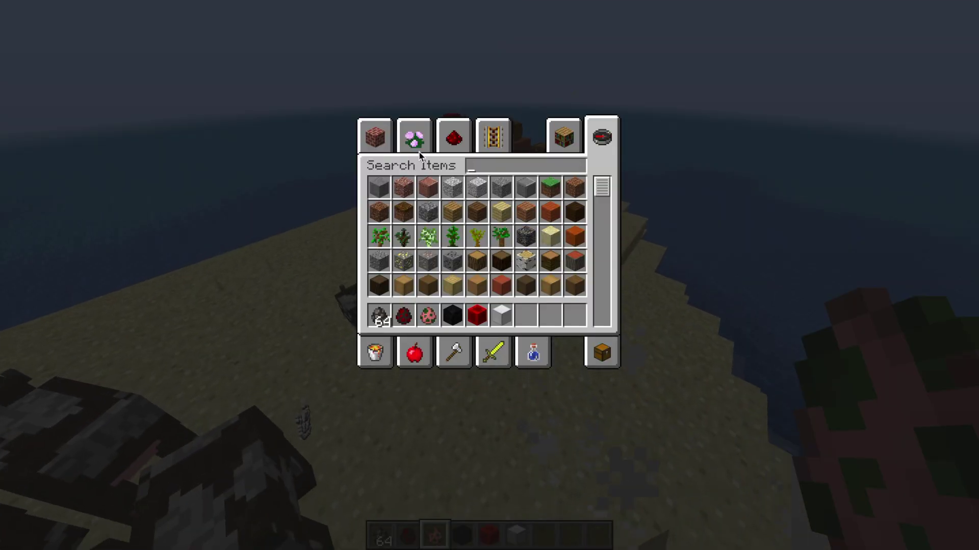
text(chicek)
key(BackSpace)
key(BackSpace)
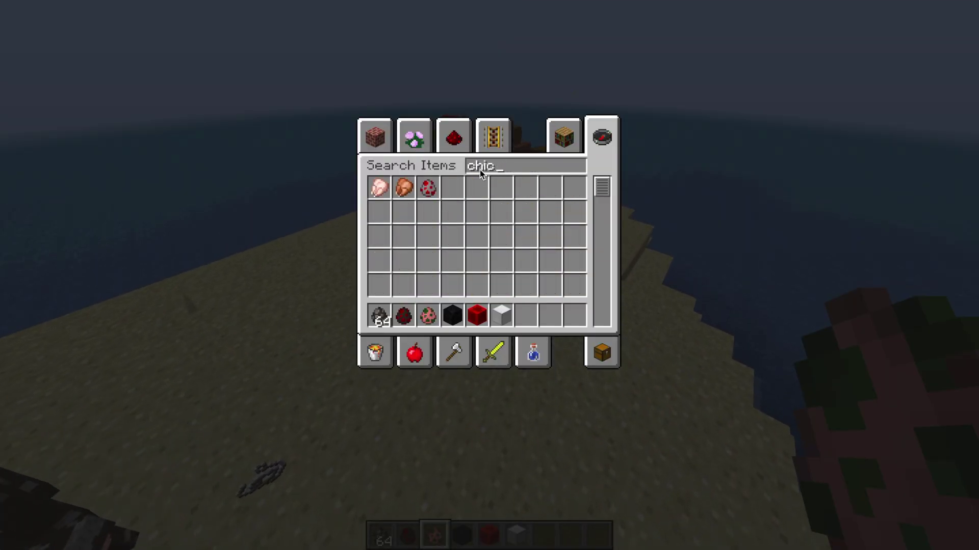
click(430, 187)
key(Escape)
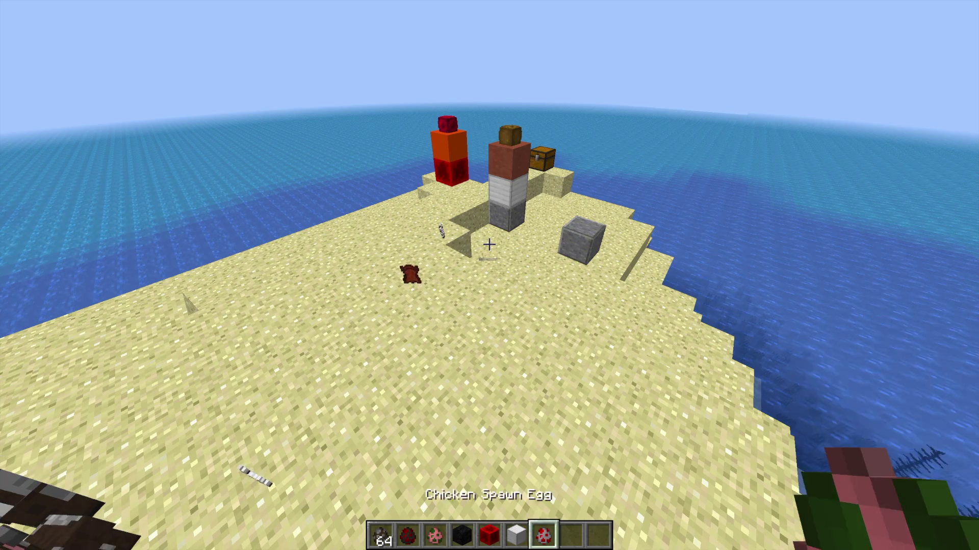
Spawn a flock of chickens across the sand around the turrets
right_click(489, 245)
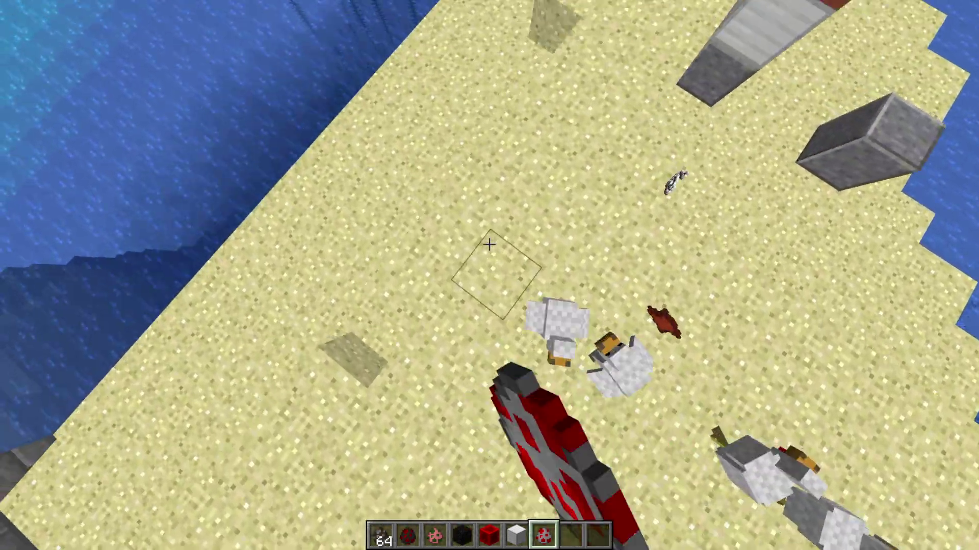
key(w)
right_click(489, 245)
right_click(490, 244)
right_click(489, 245)
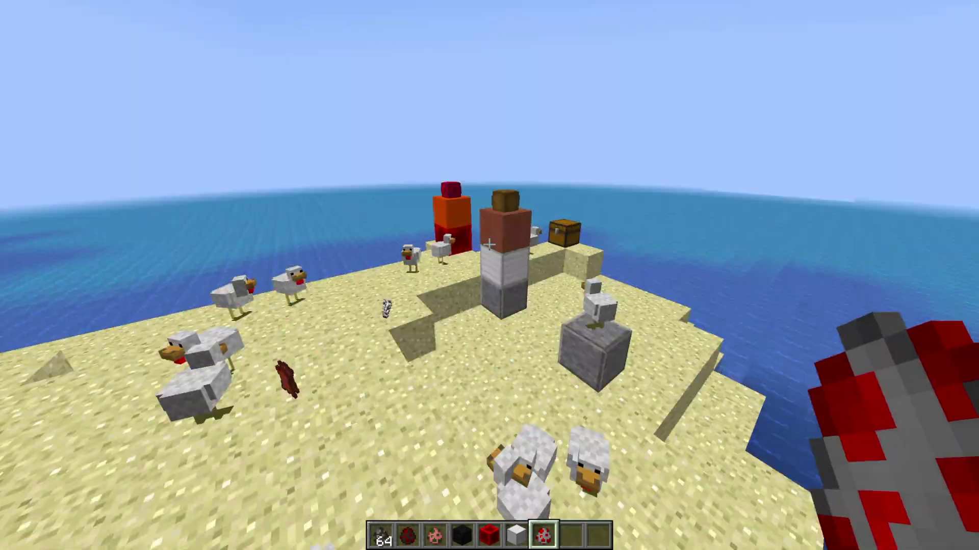
Enable Attack Animals in the siege turret's attack target settings
right_click(490, 244)
click(585, 166)
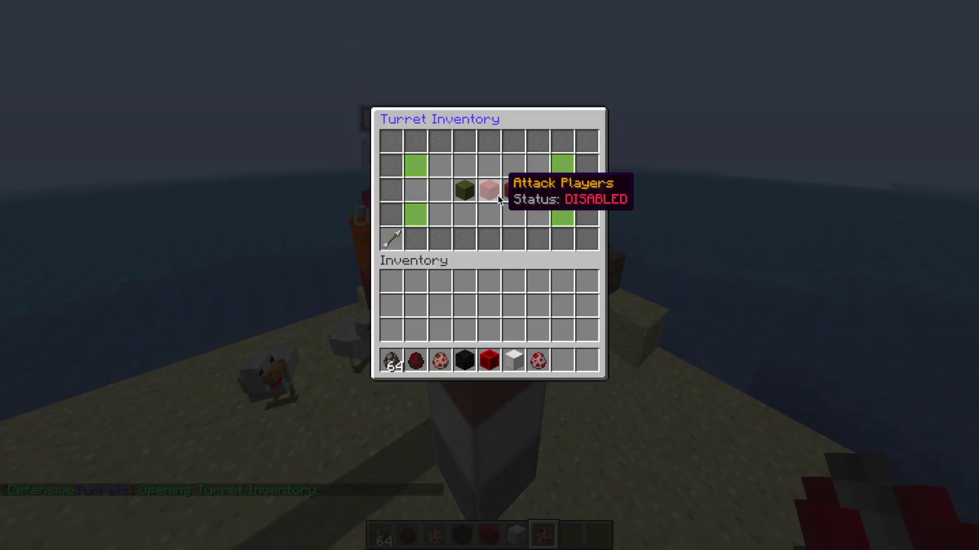
click(497, 197)
click(467, 191)
key(Escape)
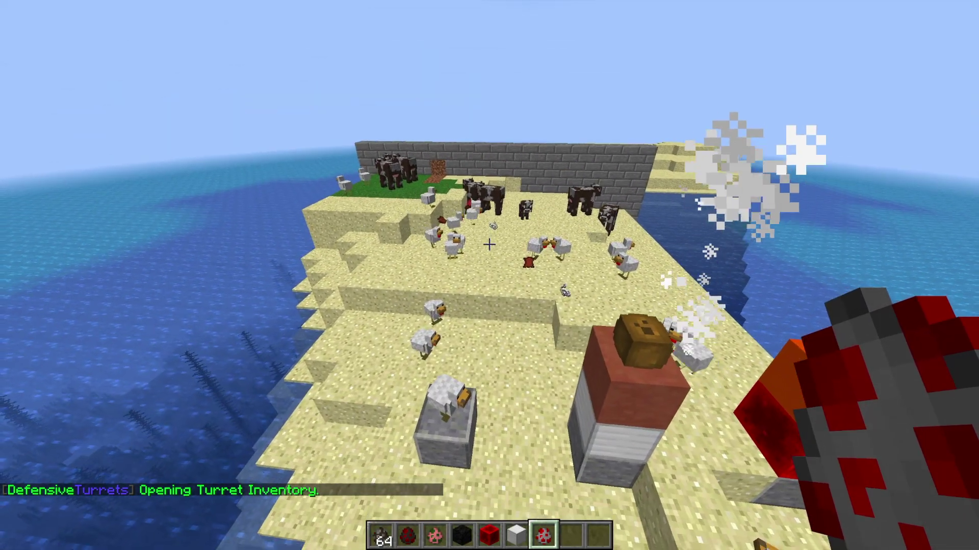
Circle the island and watch the turrets attack the chickens
key(d)
key(space)
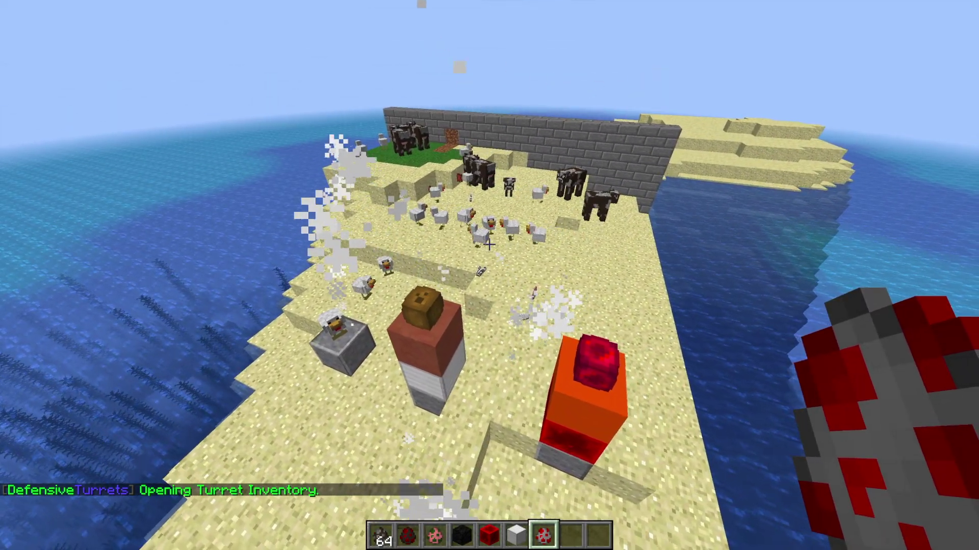
key(w)
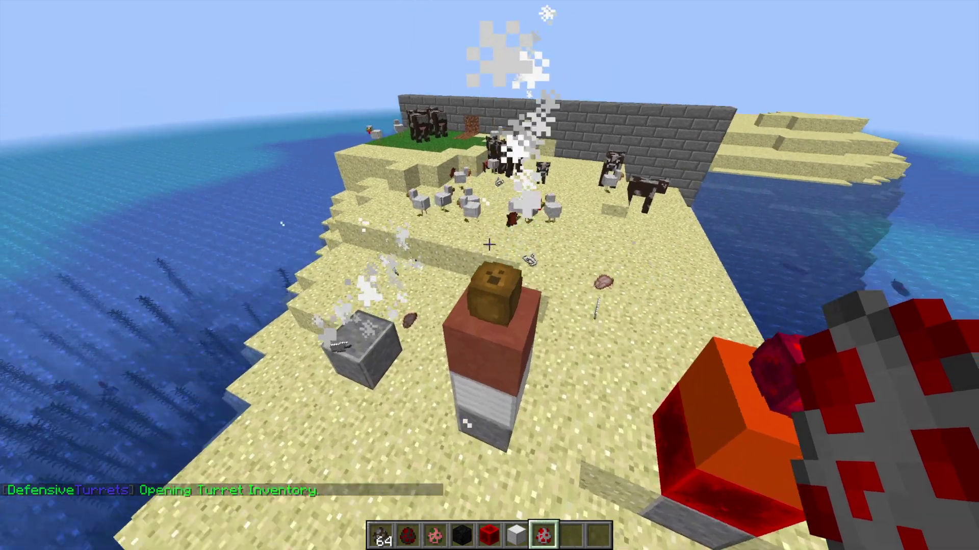
key(a)
key(shift)
key(space)
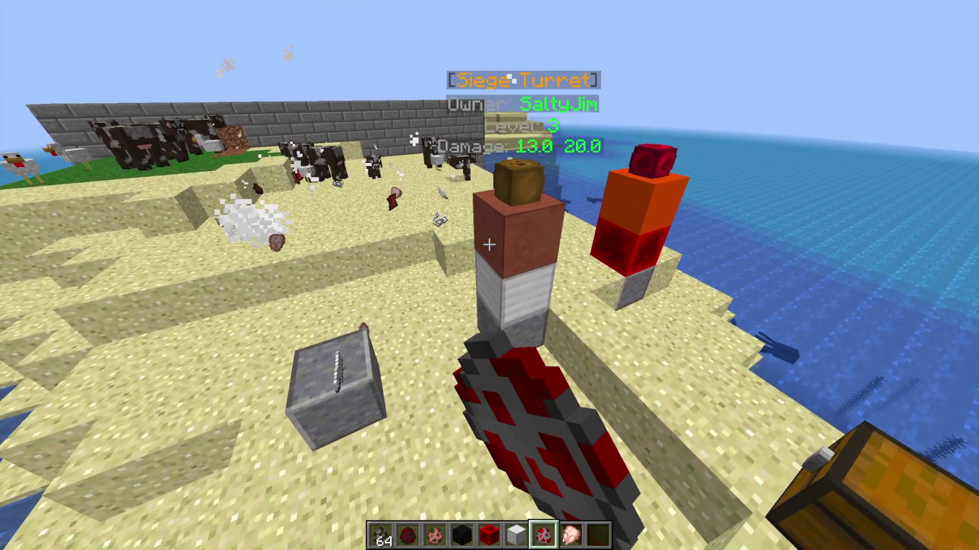
Check the Attack Animals setting in the siege turret's options
right_click(488, 245)
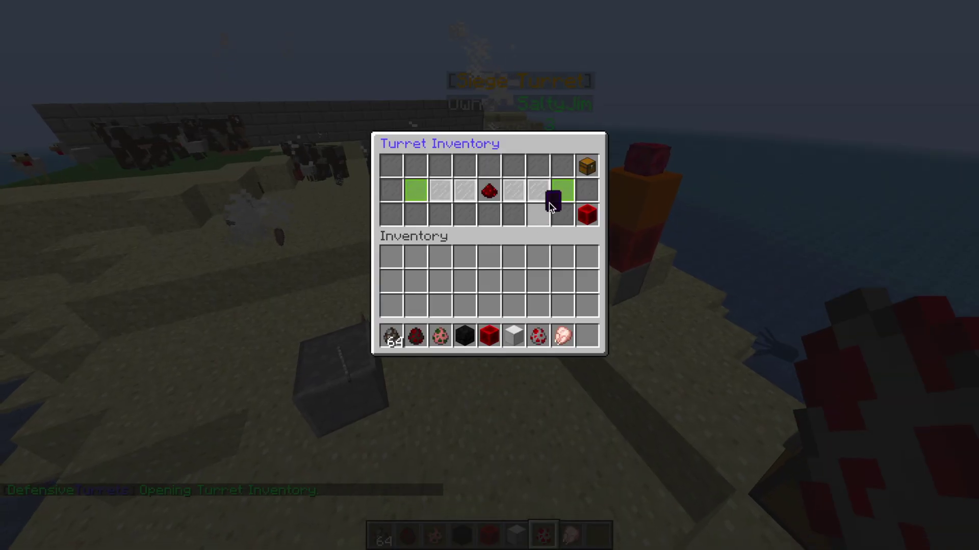
click(590, 160)
click(508, 198)
key(Escape)
Place a Burst Turret Block on the empty stone base beside the siege turret
scroll(489, 244, up, 3)
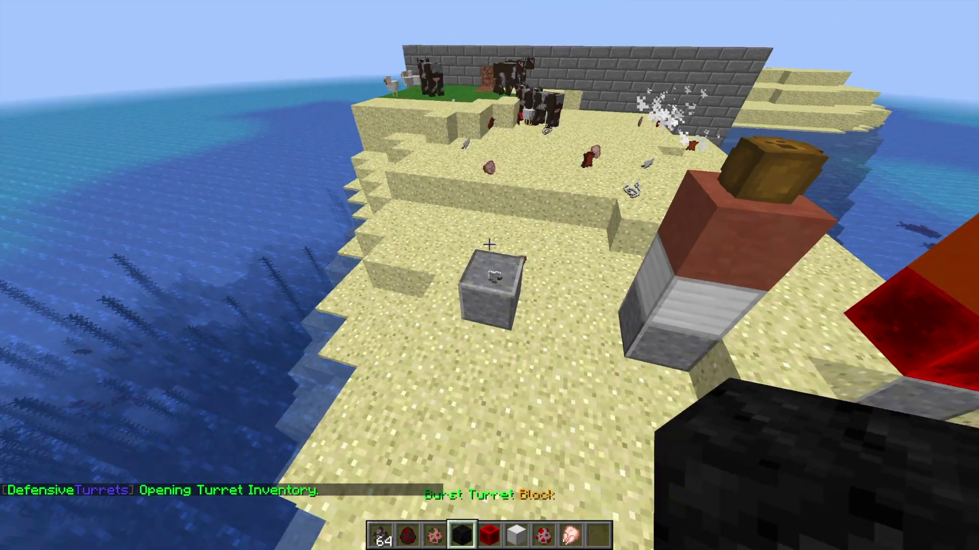
right_click(488, 244)
key(s)
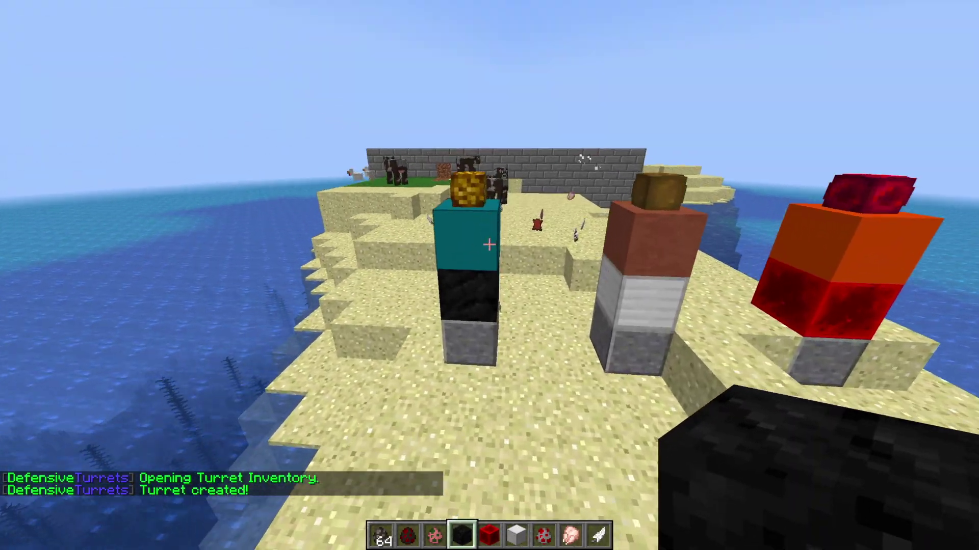
Upgrade the burst turret to level 2 and on to level 3
key(w)
right_click(489, 245)
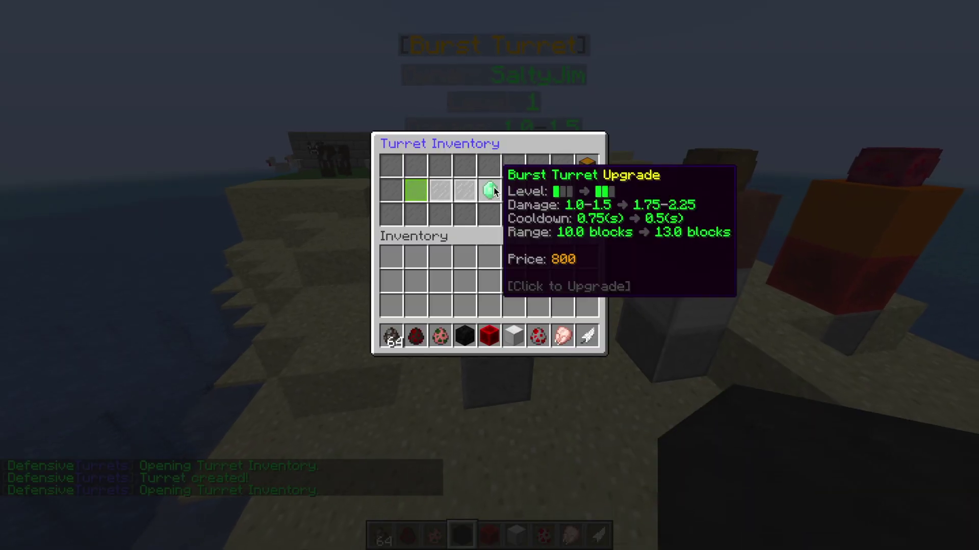
click(491, 192)
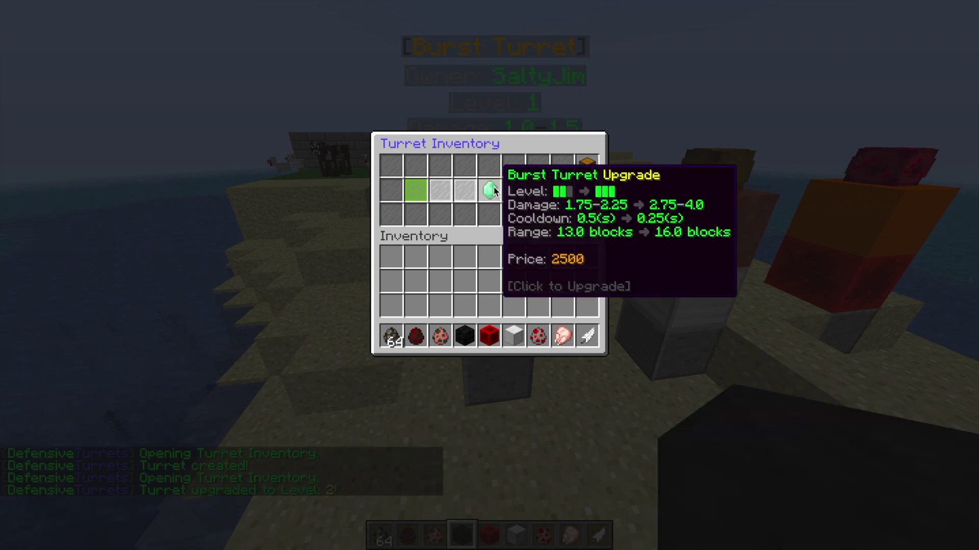
click(490, 191)
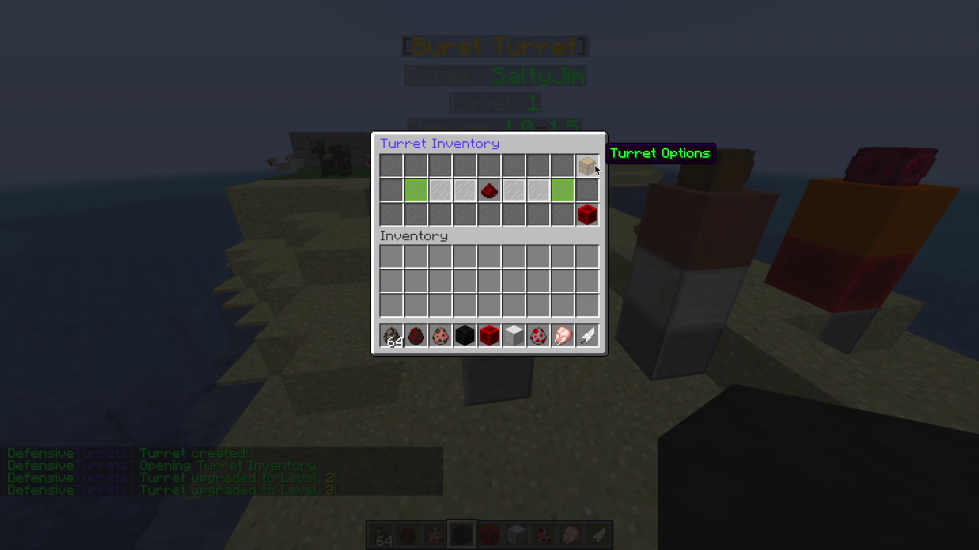
Enable attacks on hostile mobs and animals in the burst turret's options
click(593, 165)
click(465, 191)
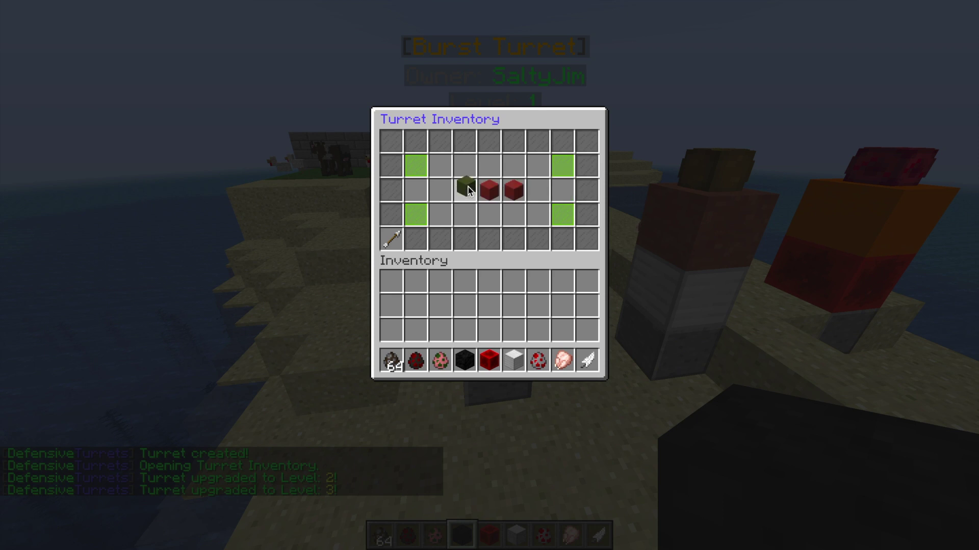
click(514, 190)
key(Escape)
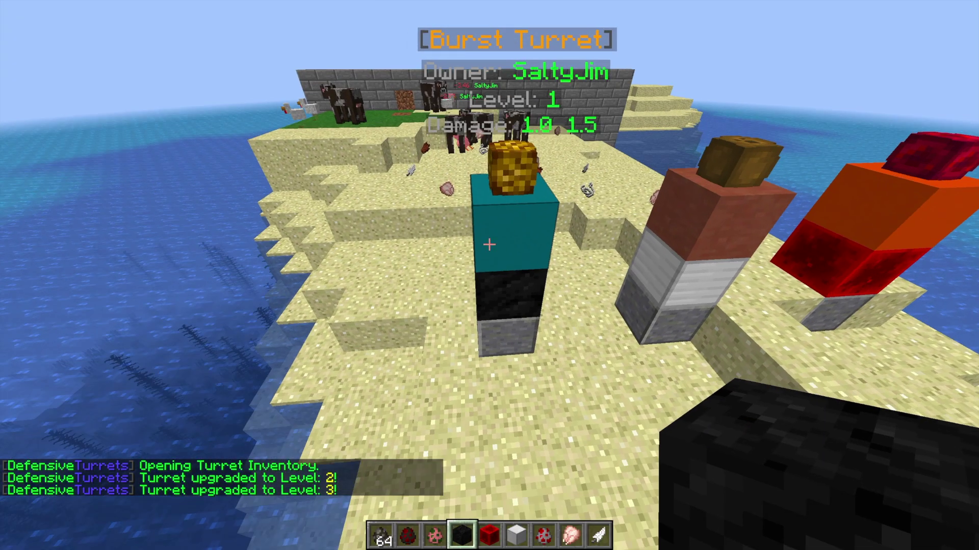
Watch the burst turret and the other turrets attack the remaining cows and chickens
key(a)
key(d)
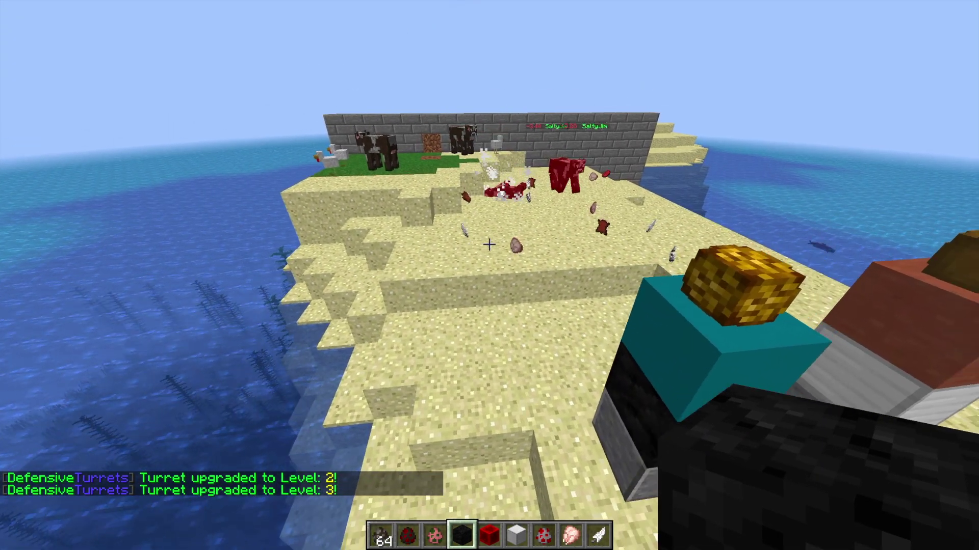
key(a)
key(w)
key(s)
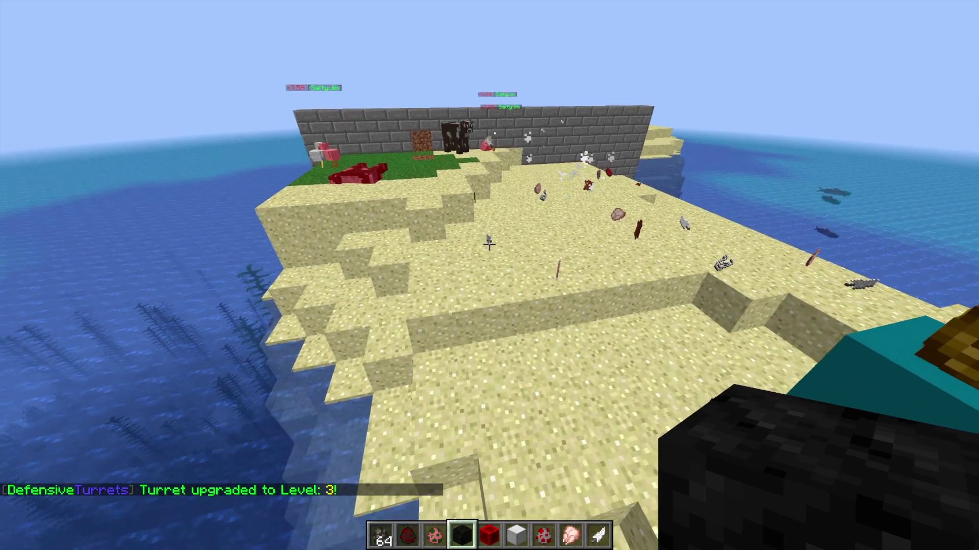
key(w)
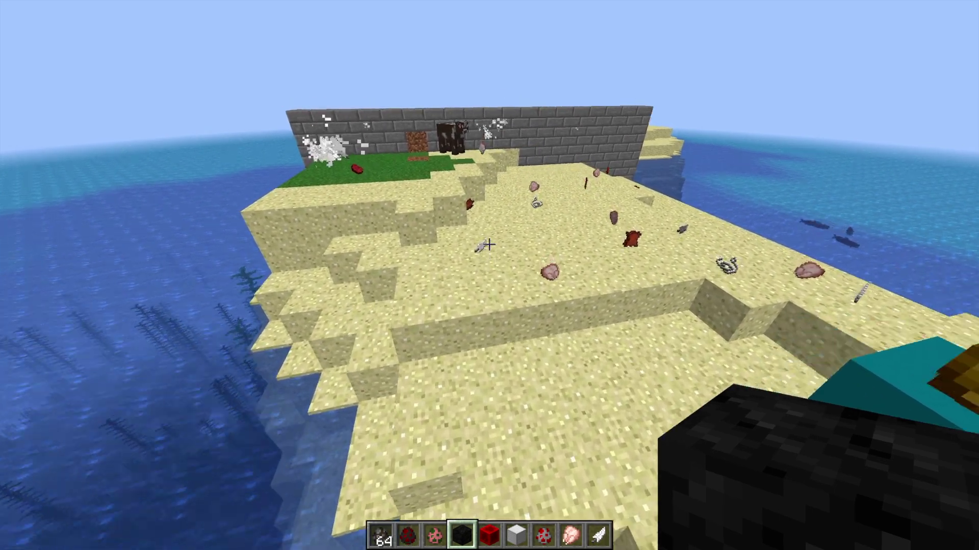
Spawn a group of cows on the sand in front of the turrets and watch them being attacked
key(1)
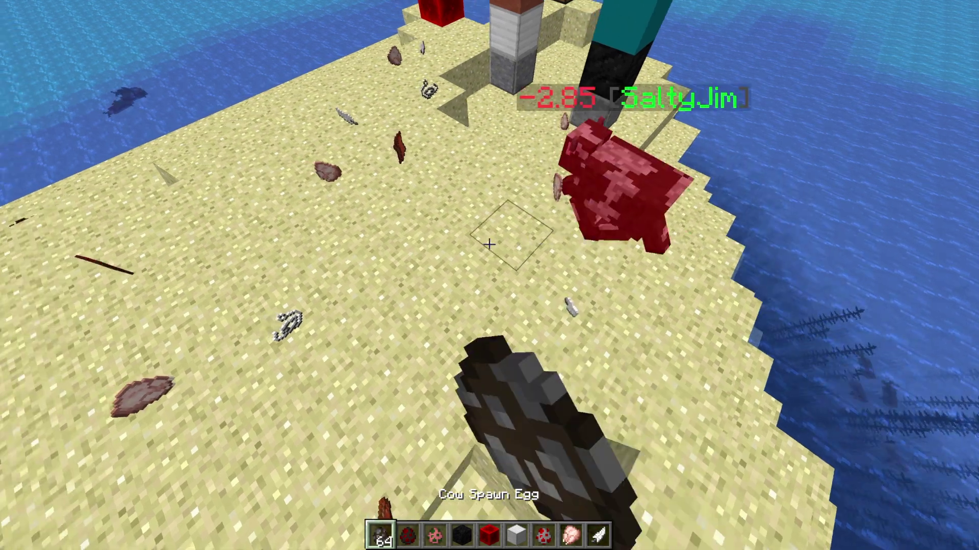
right_click(489, 244)
right_click(489, 245)
key(s)
right_click(489, 245)
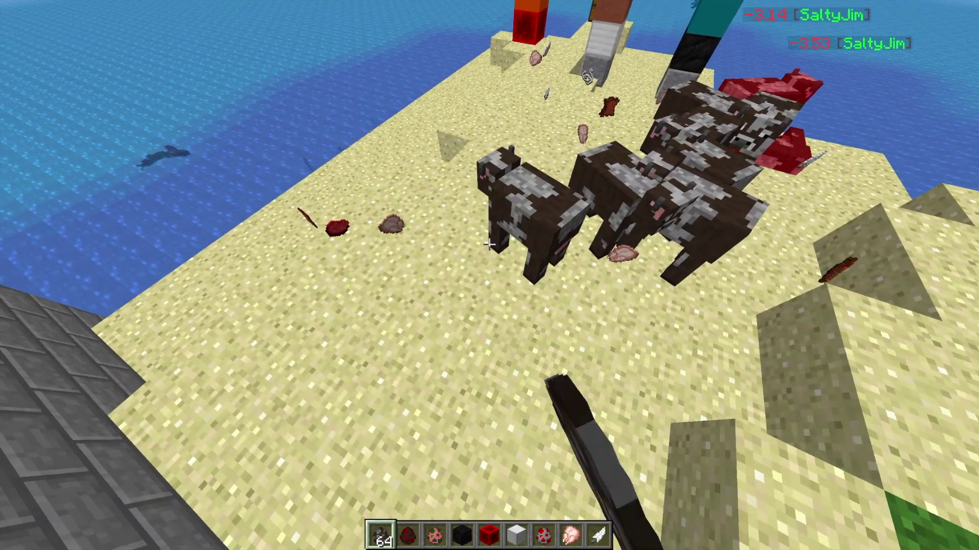
key(w)
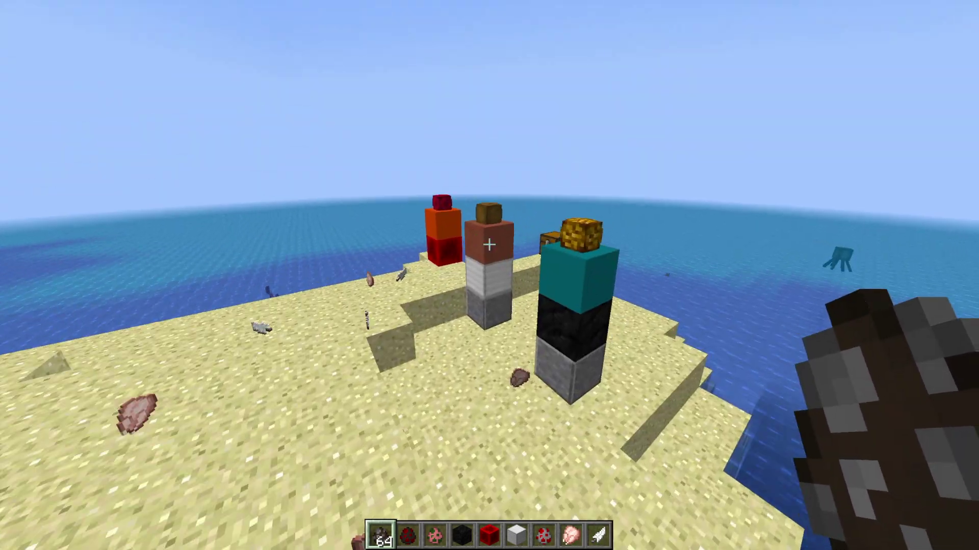
Destroy the burst turret and place a new Burst Turret Block on the same stone base
right_click(489, 245)
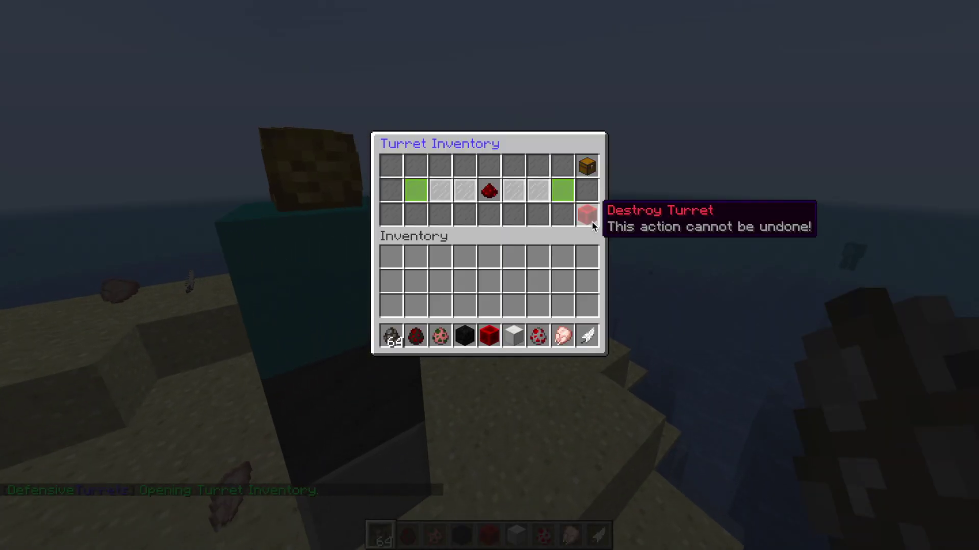
click(587, 215)
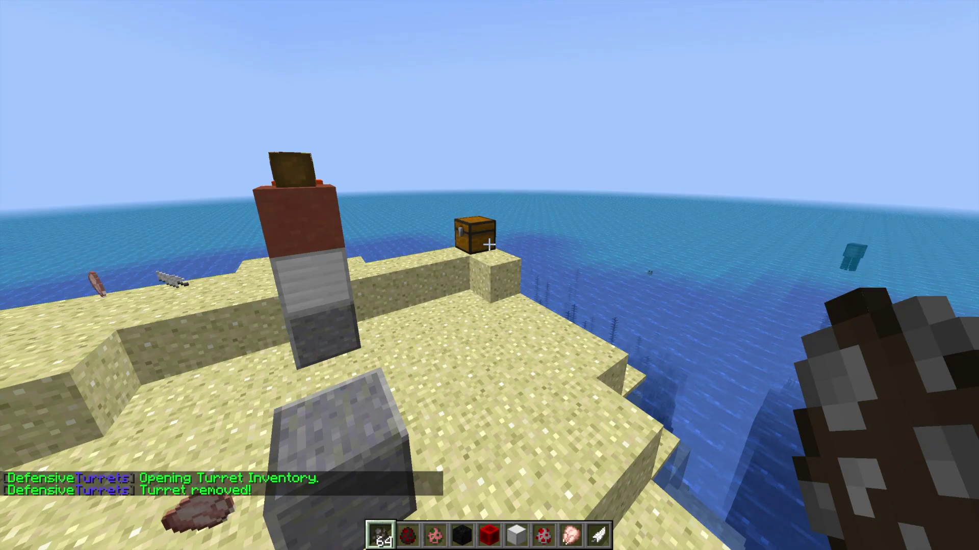
key(6)
key(4)
right_click(489, 245)
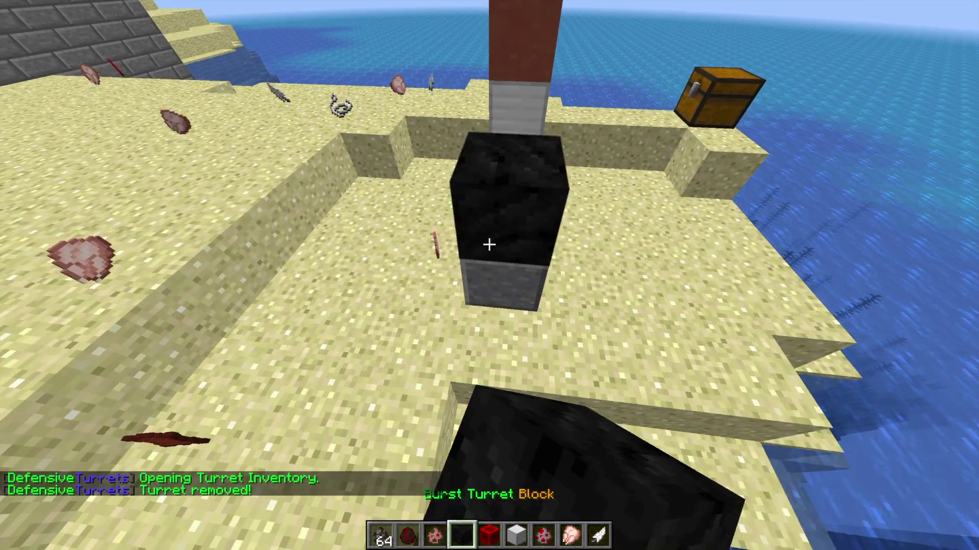
Enable attacks on hostile mobs and animals for the new burst turret and upgrade it to level 3
right_click(488, 245)
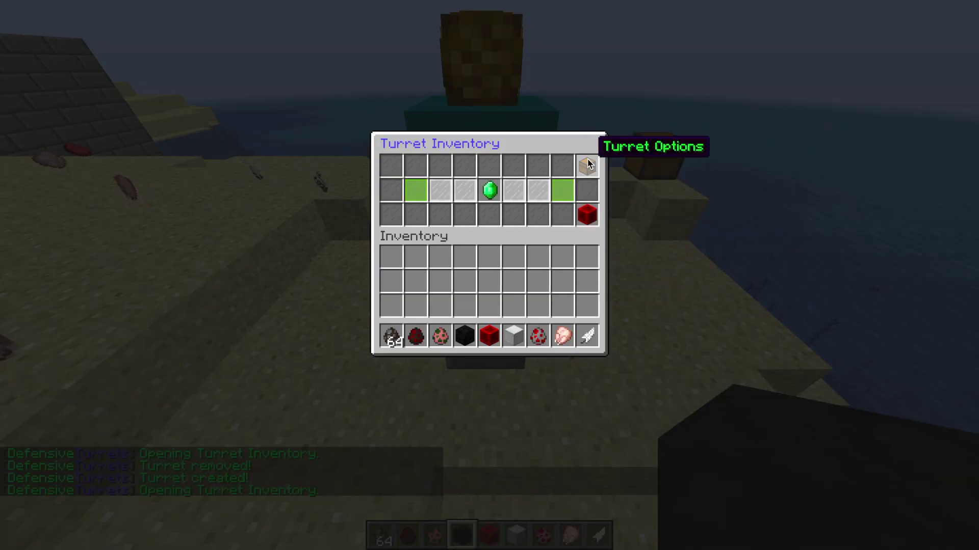
click(587, 166)
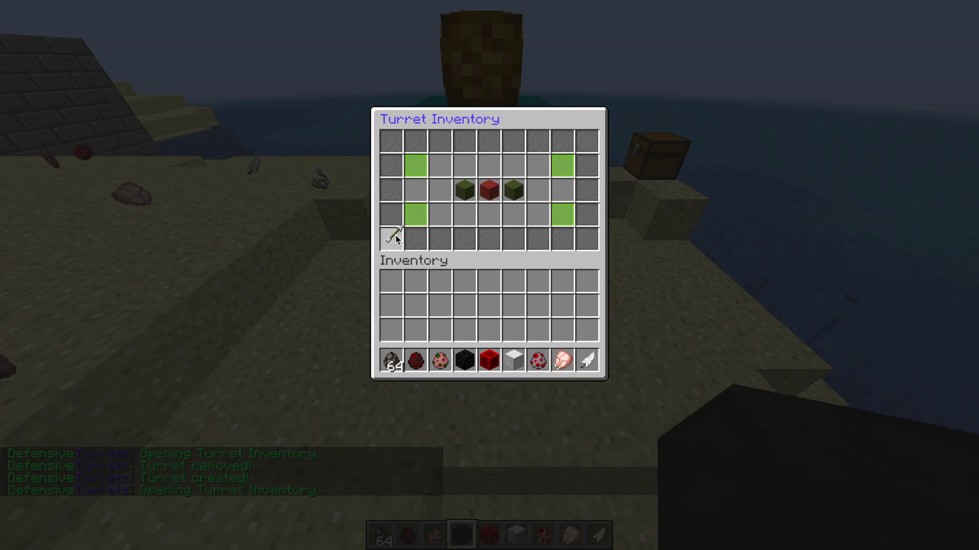
click(392, 238)
click(488, 193)
click(490, 193)
key(Escape)
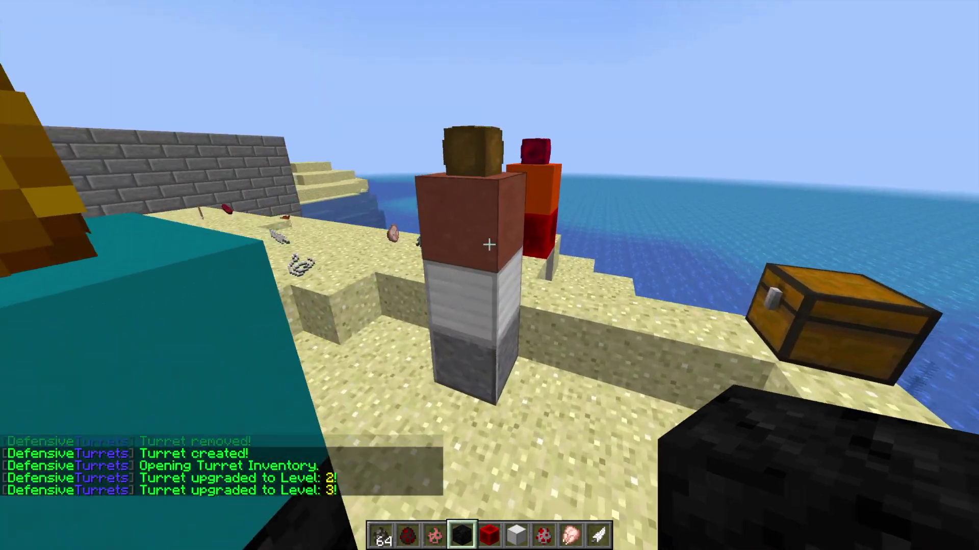
Check the attack target settings of the siege turret and the laser turret
right_click(489, 245)
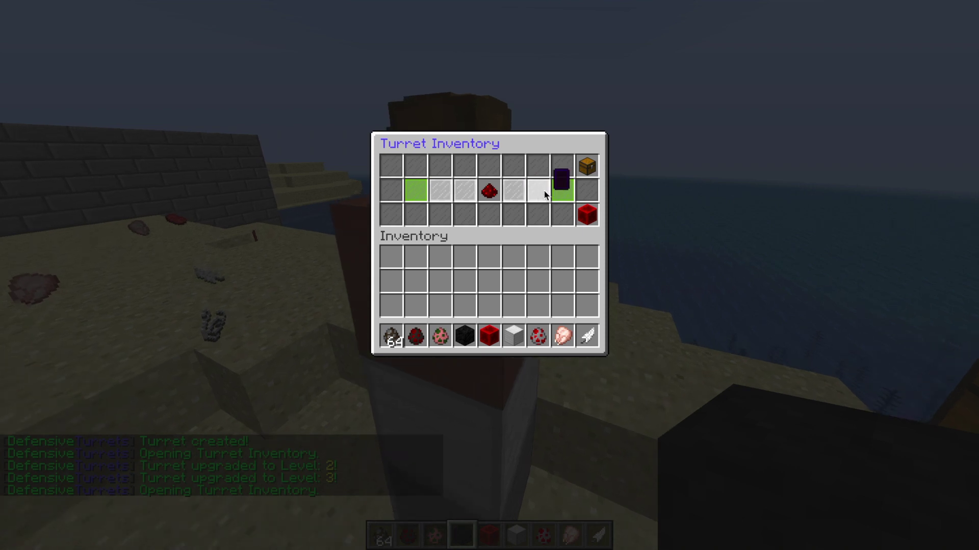
click(589, 174)
click(466, 188)
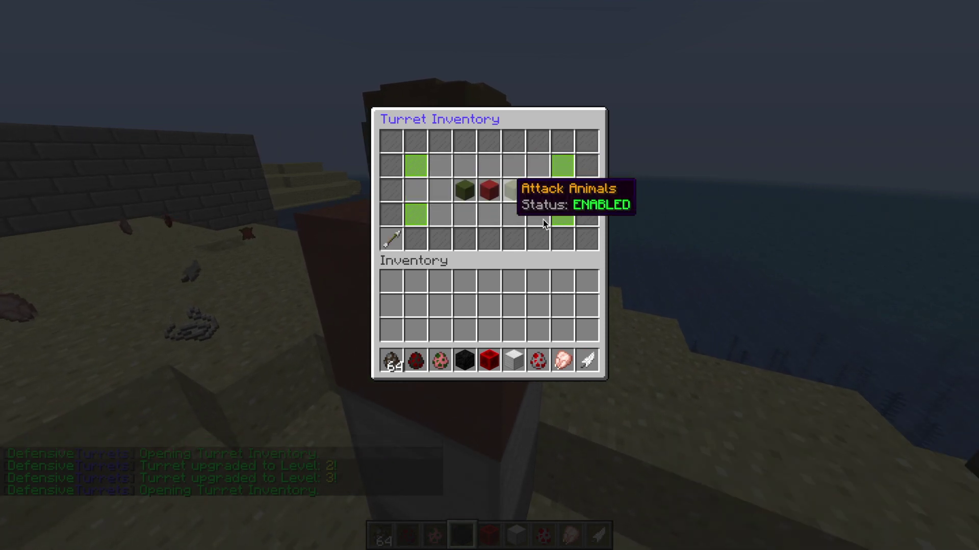
key(Escape)
right_click(490, 244)
click(590, 171)
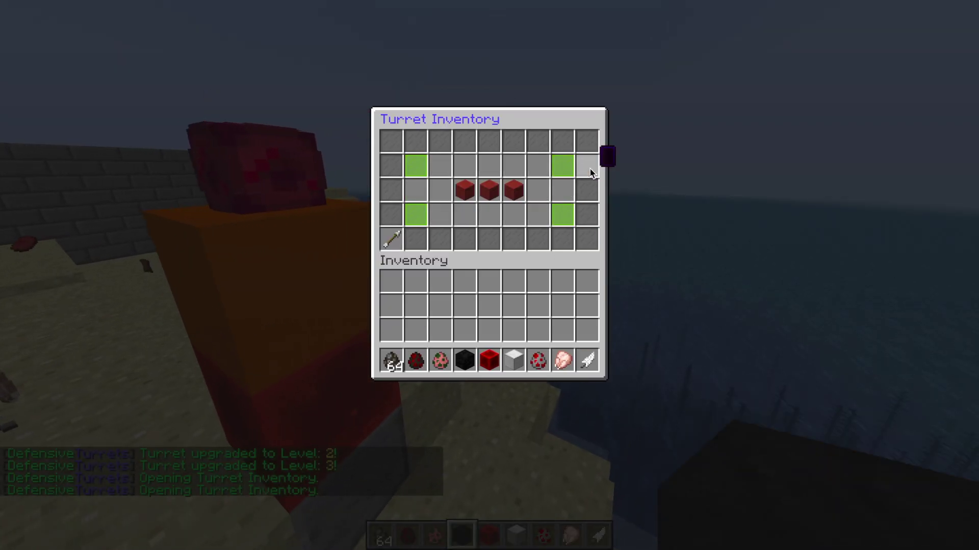
key(Escape)
Spawn a large group of zombie pigmen across the sand and grass in front of the three turrets
scroll(489, 244, up, 3)
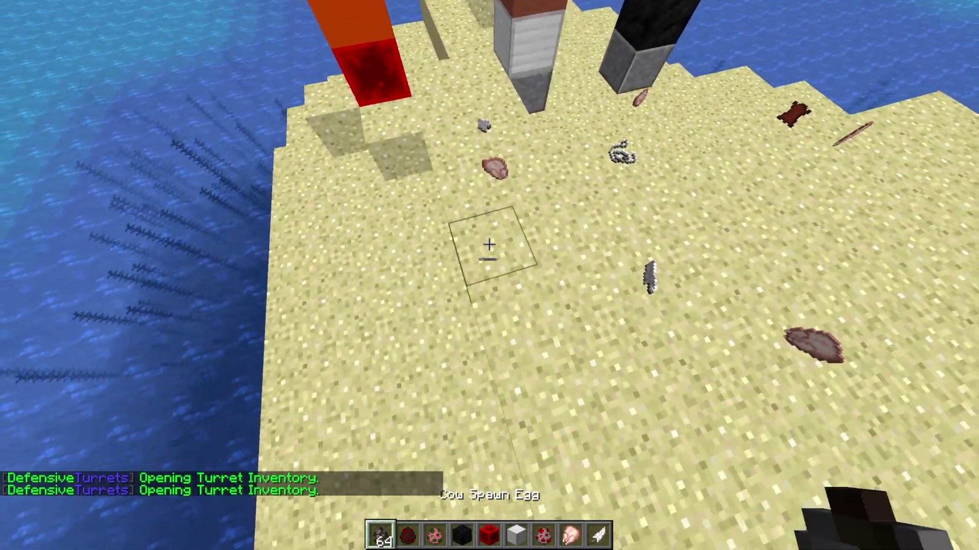
scroll(490, 245, down, 3)
scroll(490, 245, up, 1)
right_click(489, 245)
right_click(490, 244)
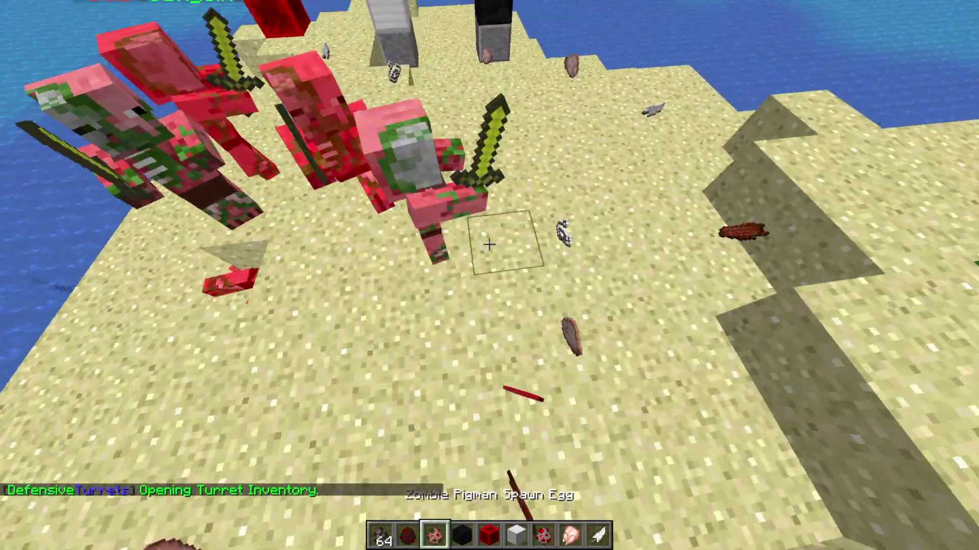
right_click(489, 245)
right_click(489, 245)
right_click(489, 245)
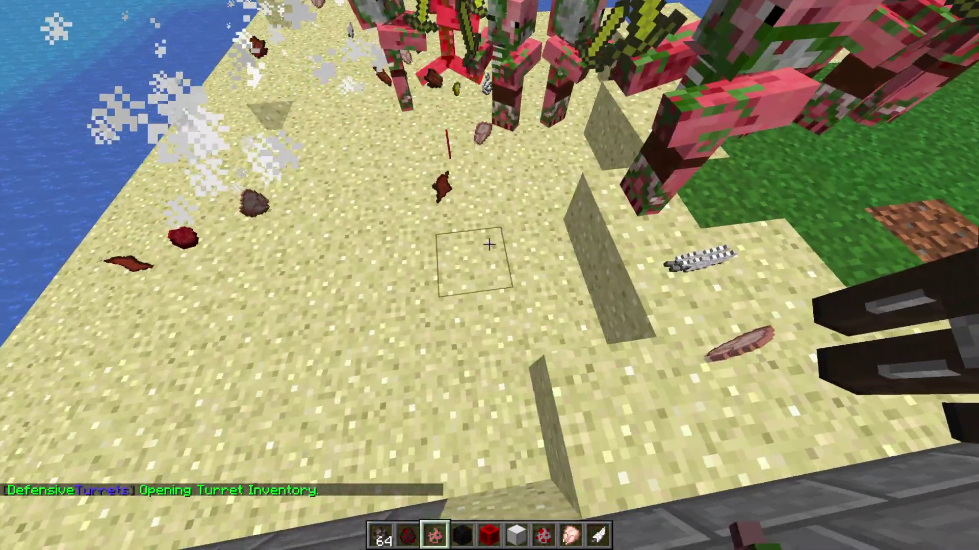
right_click(489, 244)
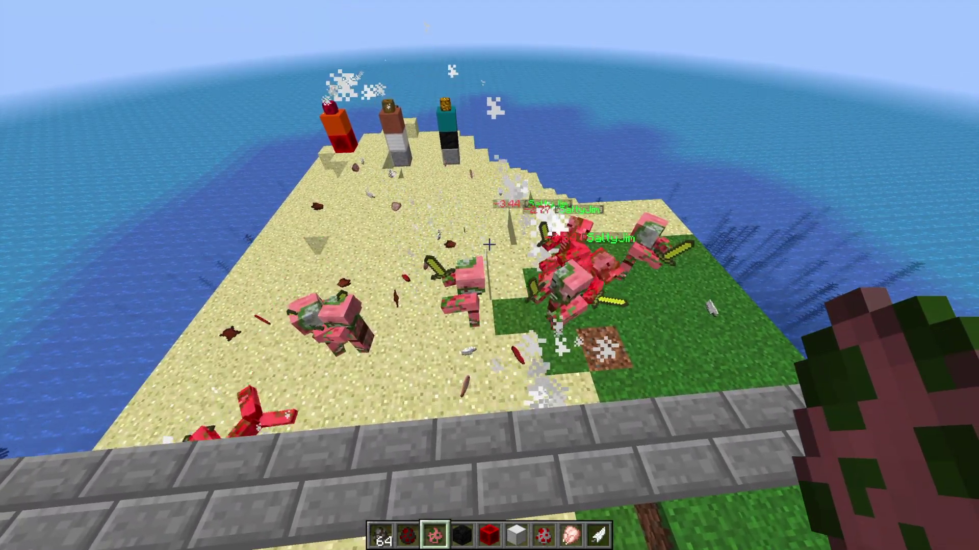
Spawn a flock of chickens on the sand and watch the three turrets attack them
scroll(489, 244, down, 3)
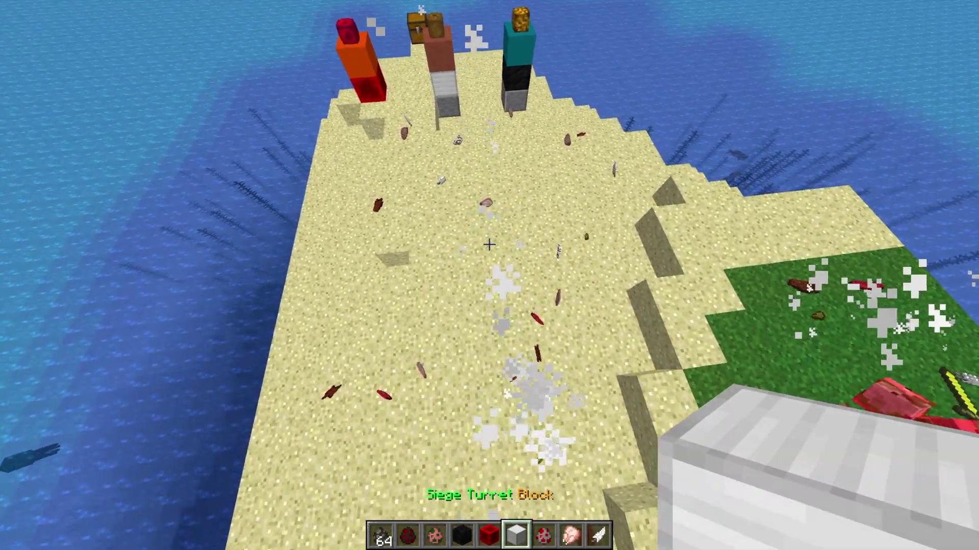
scroll(488, 244, down, 1)
right_click(488, 244)
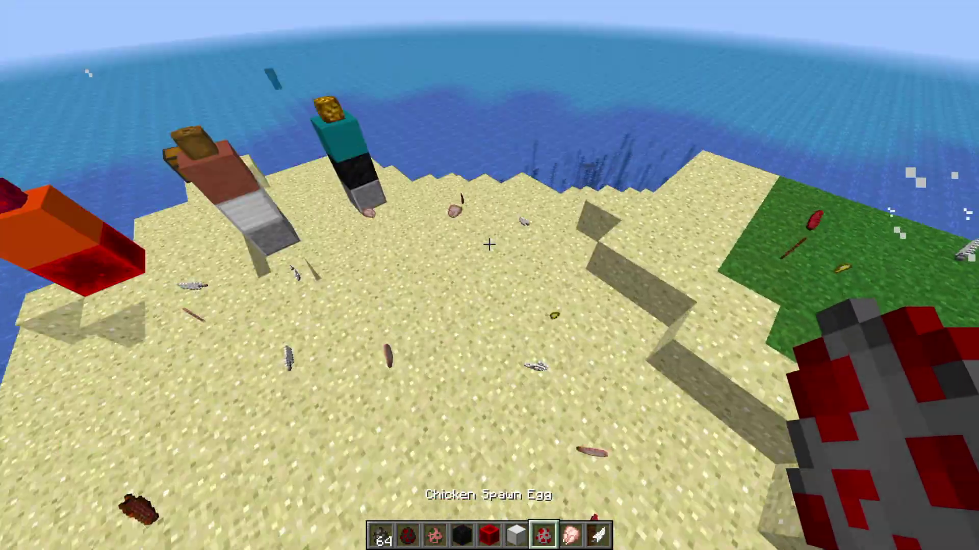
right_click(489, 244)
right_click(489, 245)
right_click(489, 245)
right_click(489, 245)
right_click(489, 244)
right_click(489, 244)
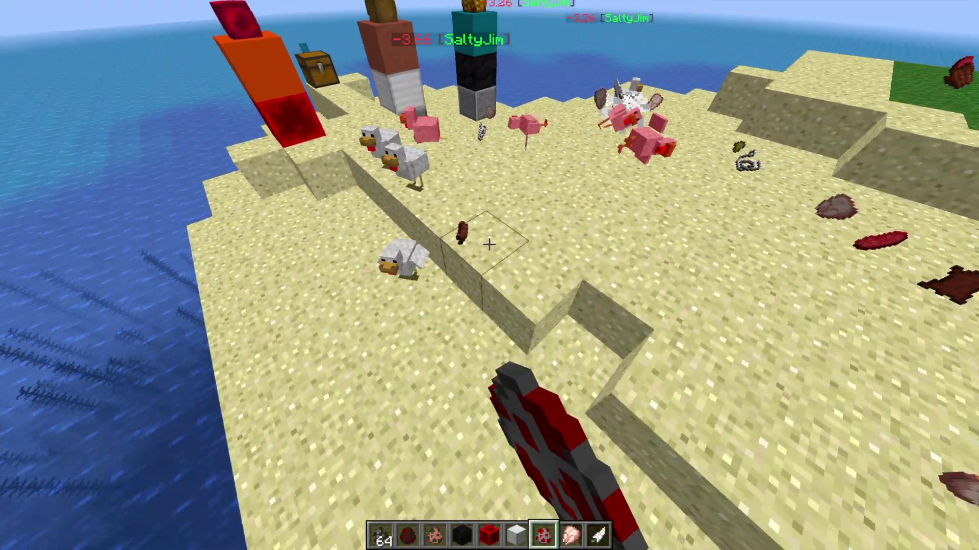
right_click(489, 244)
right_click(489, 245)
right_click(489, 245)
key(s)
right_click(489, 244)
right_click(490, 244)
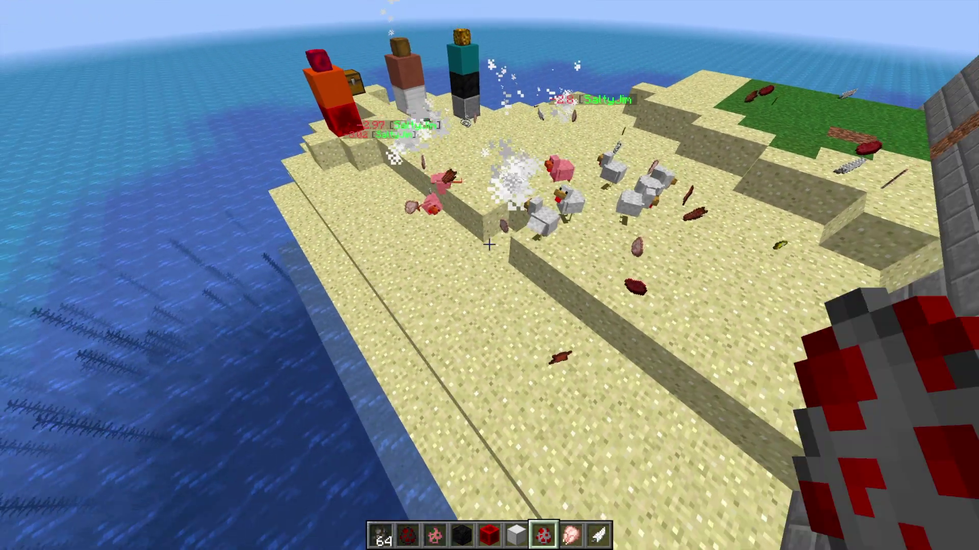
key(s)
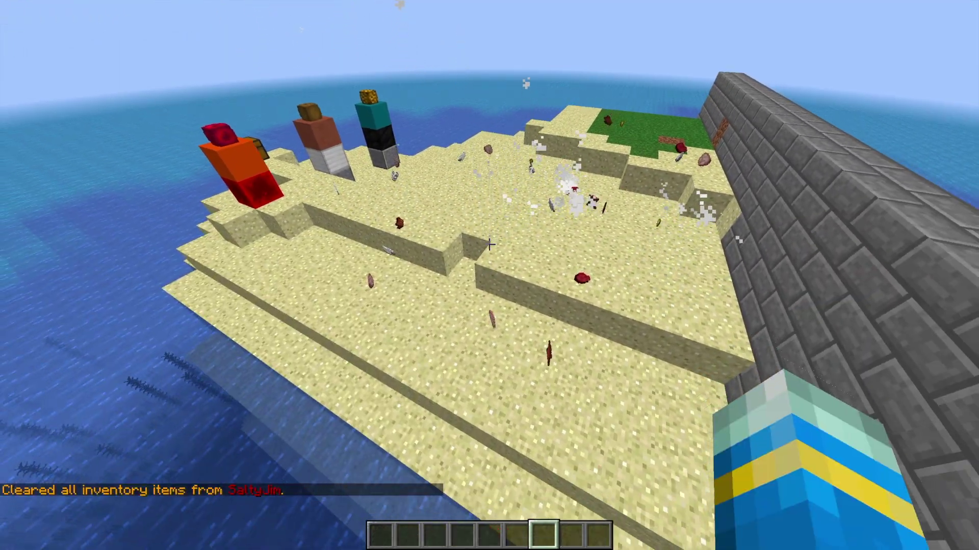
List the plugins installed on the server with /pl while looking over the turrets and the sand
text(/pl)
key(Return)
key(w)
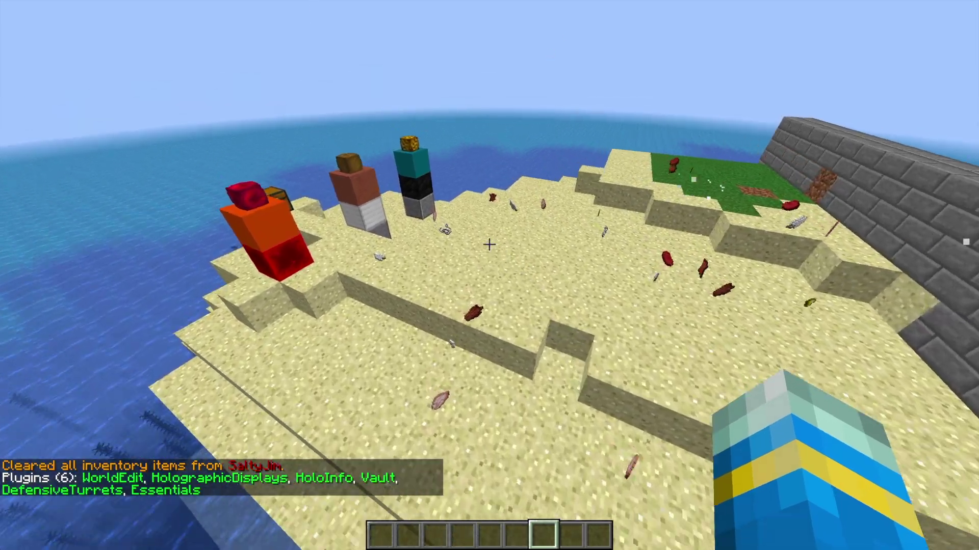
key(a)
key(s)
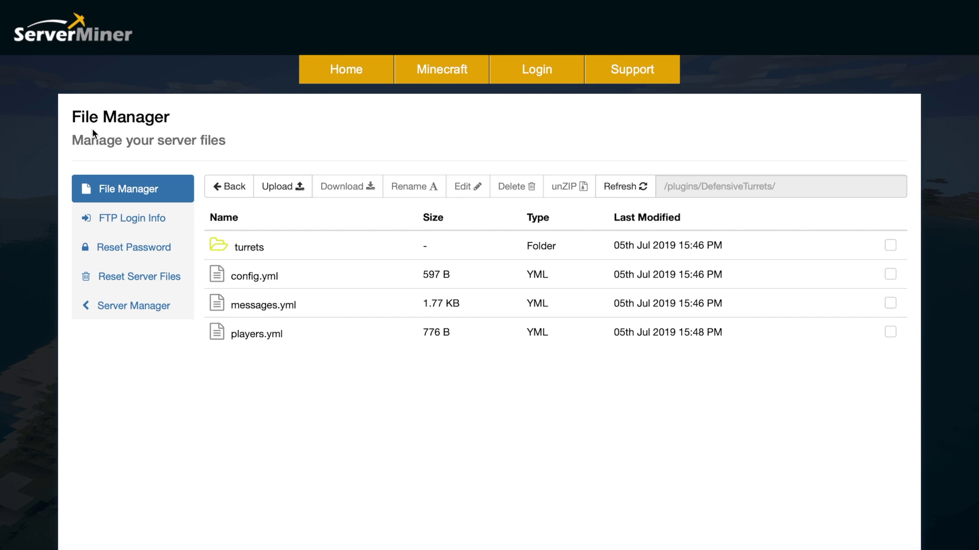
In the ServerMiner file manager, review the saved turret entries in players.yml of the DefensiveTurrets plugin folder and return to the file list
double_click(318, 331)
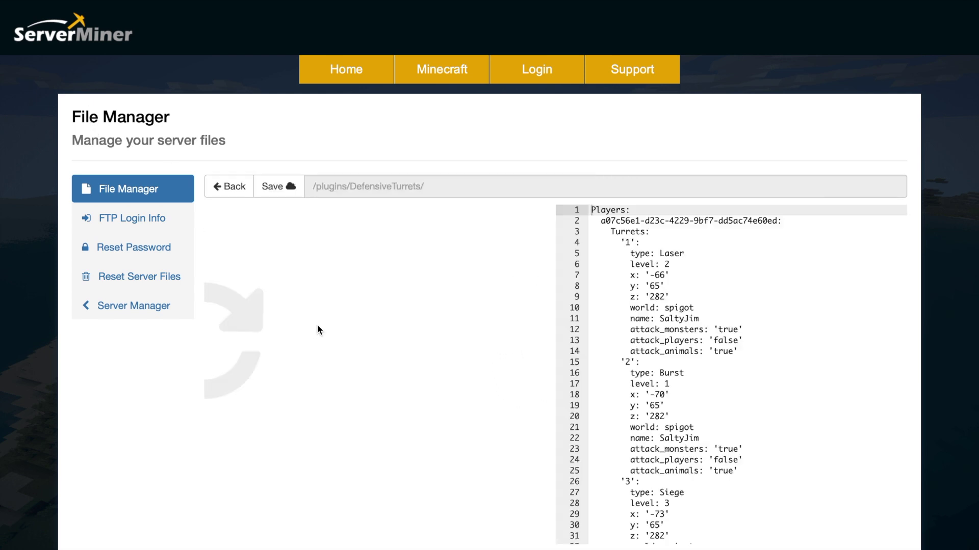
scroll(317, 329, down, 3)
scroll(317, 329, up, 3)
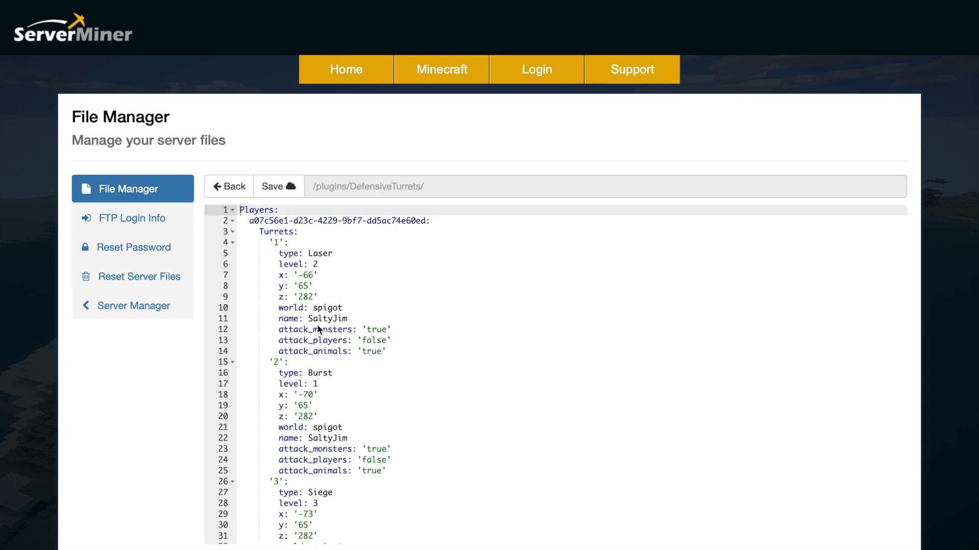
click(241, 193)
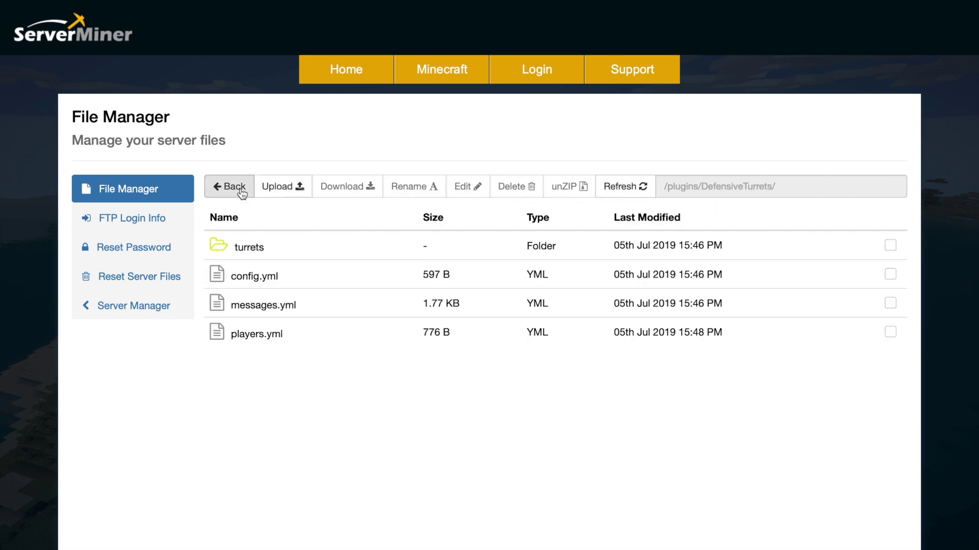
Review the plugin's message texts in messages.yml and its general options in config.yml, returning to the DefensiveTurrets folder
double_click(313, 311)
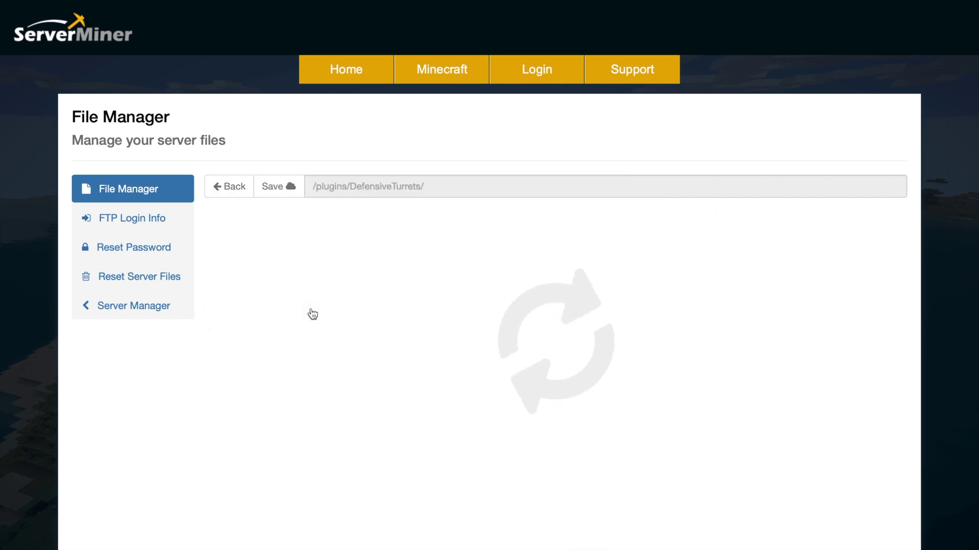
scroll(313, 312, down, 2)
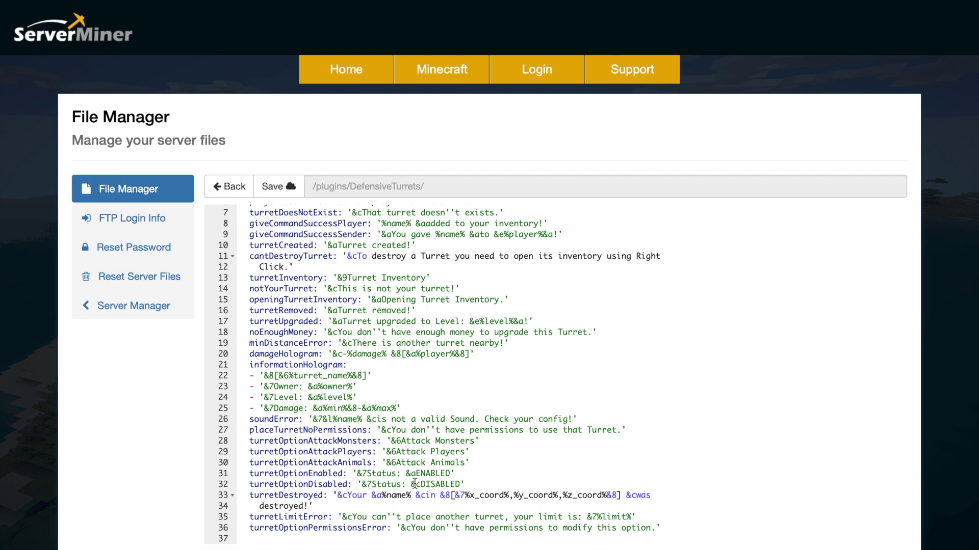
scroll(427, 483, up, 2)
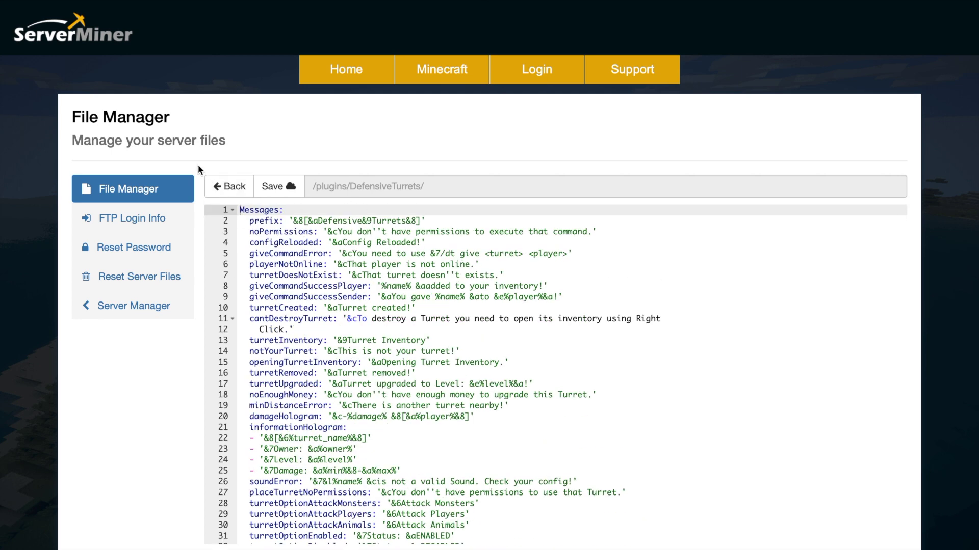
click(232, 184)
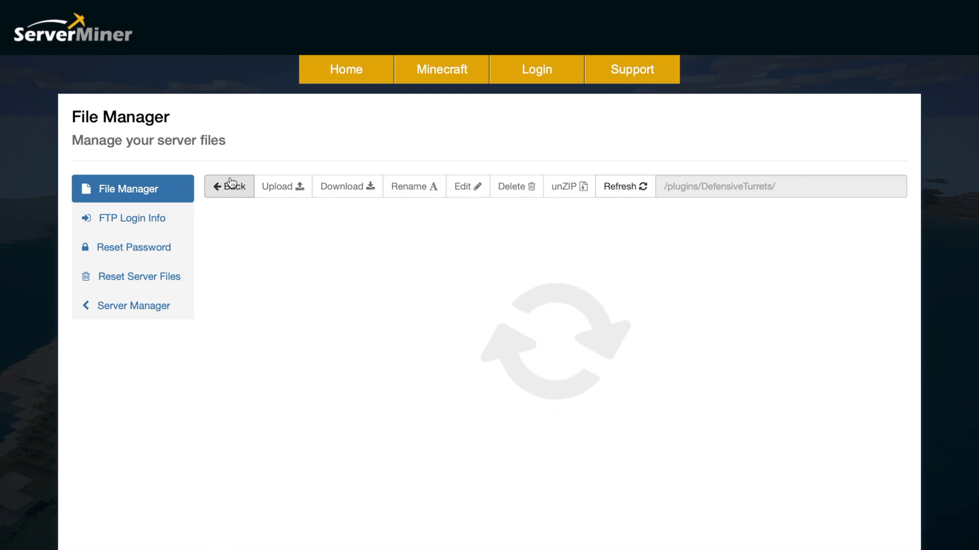
click(279, 279)
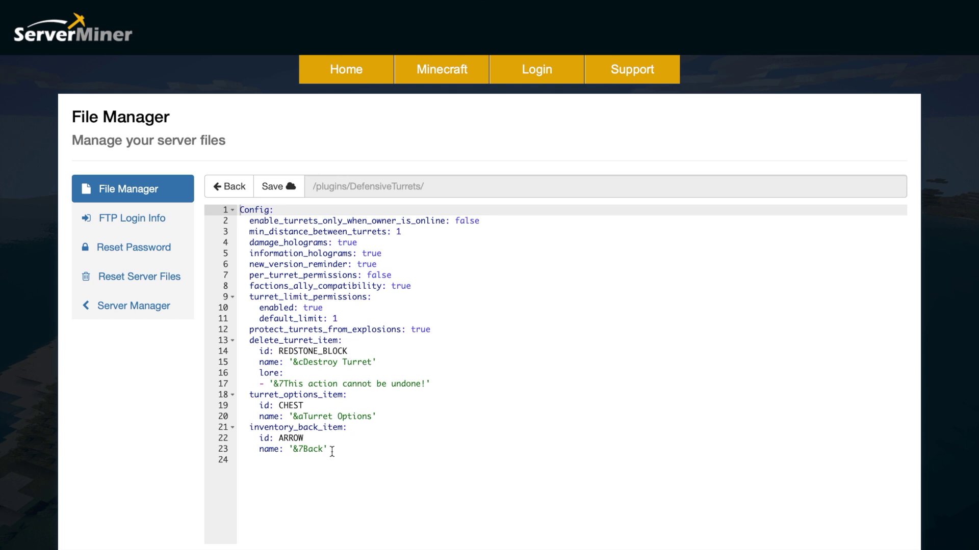
click(240, 185)
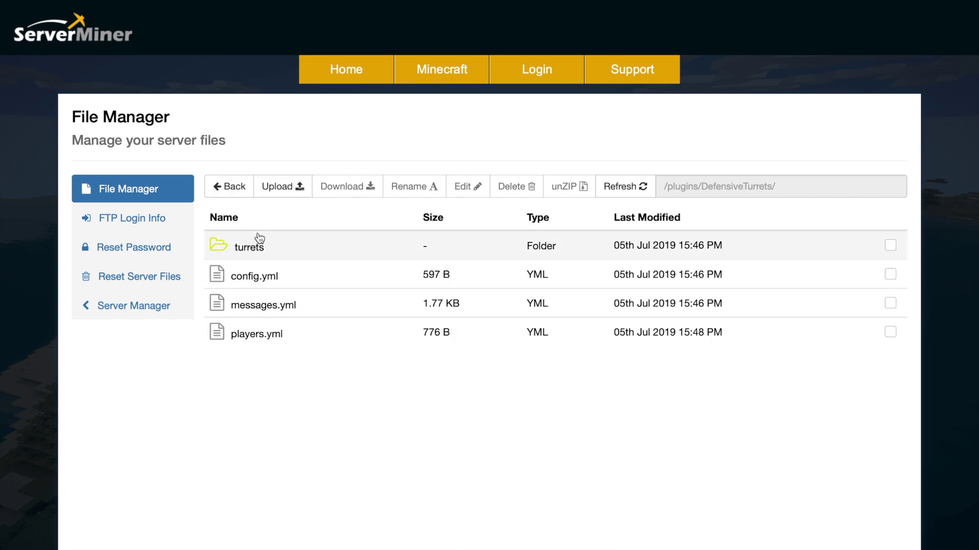
Examine Burst.yml in the turrets folder, covering its upgrade values, sound, block and upgrade item definitions, and return to the folder
double_click(254, 242)
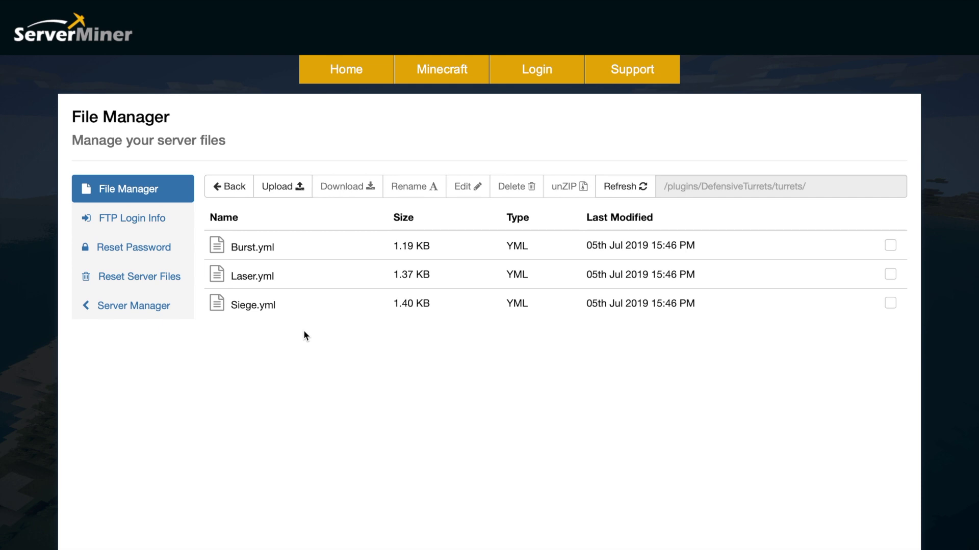
double_click(280, 249)
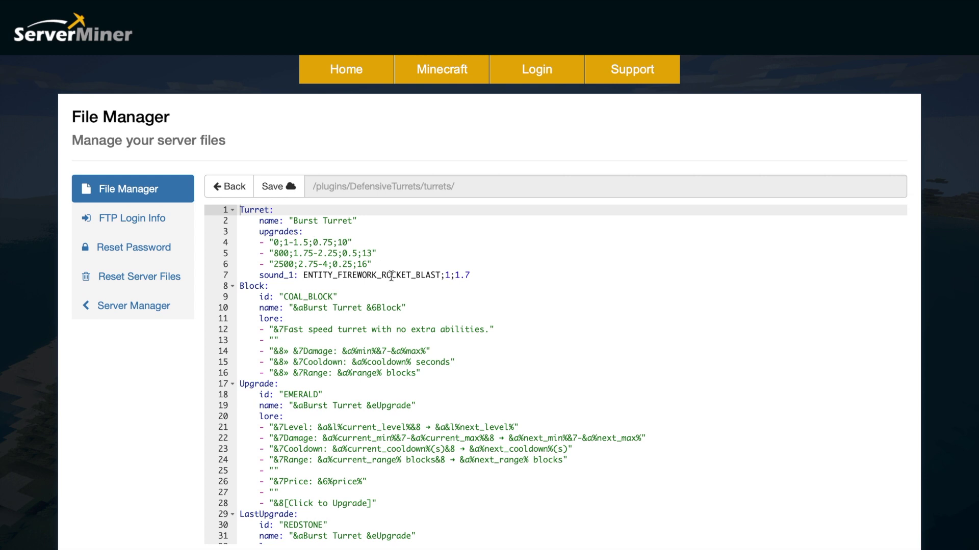
drag(378, 264, 249, 235)
click(289, 253)
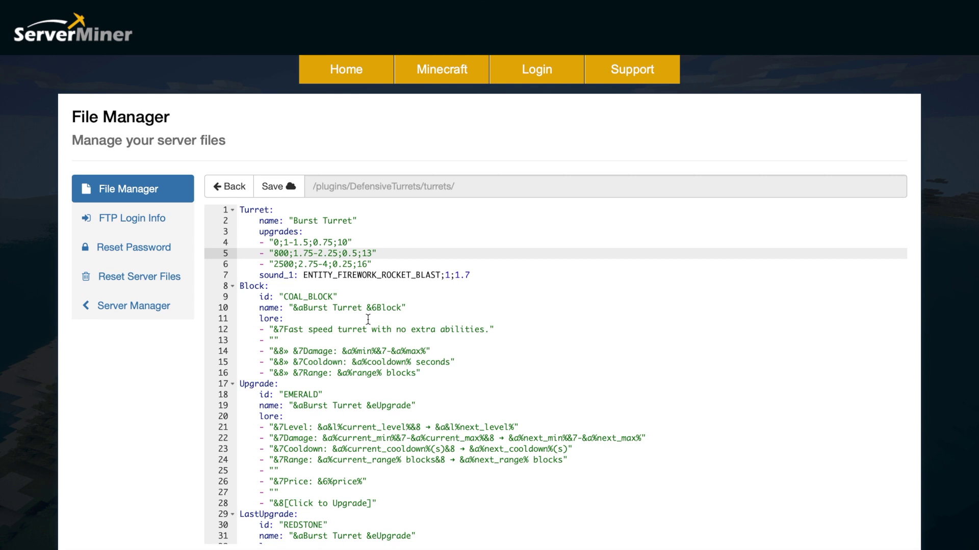
scroll(368, 319, down, 3)
scroll(362, 403, up, 3)
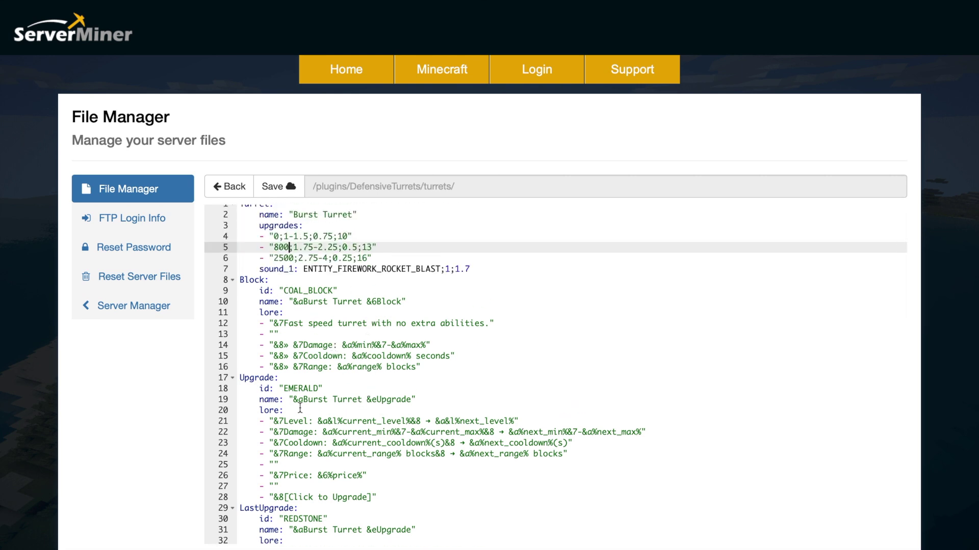
scroll(290, 409, down, 3)
scroll(290, 409, up, 3)
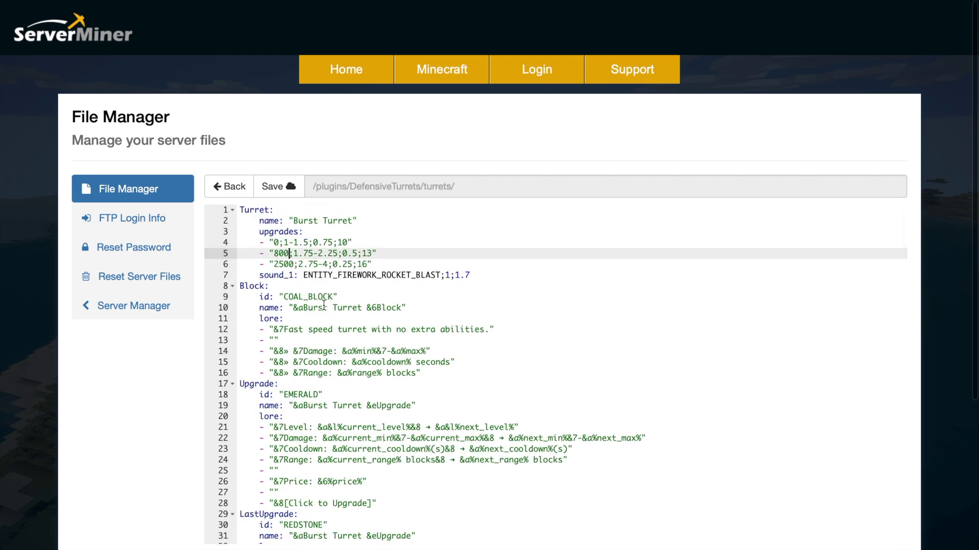
scroll(323, 397, down, 3)
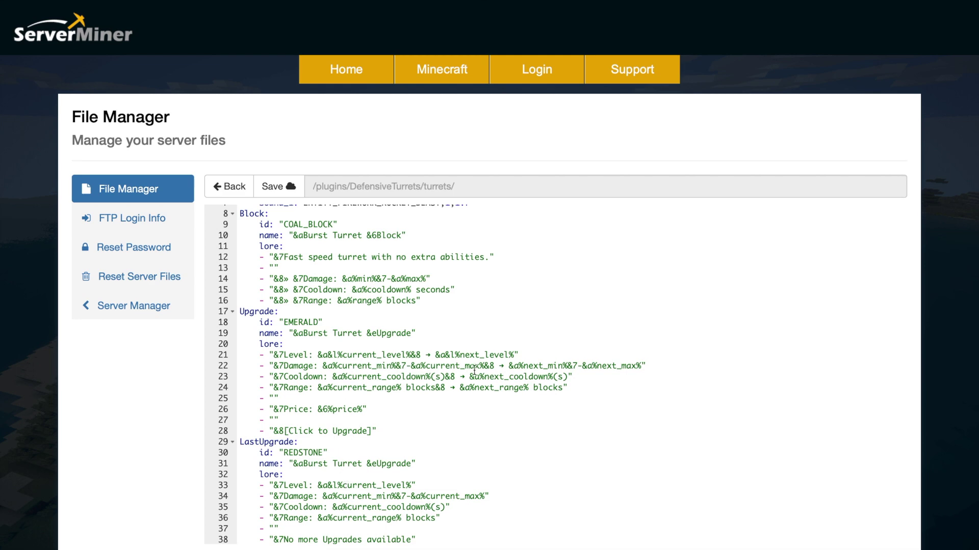
scroll(474, 369, up, 3)
click(235, 187)
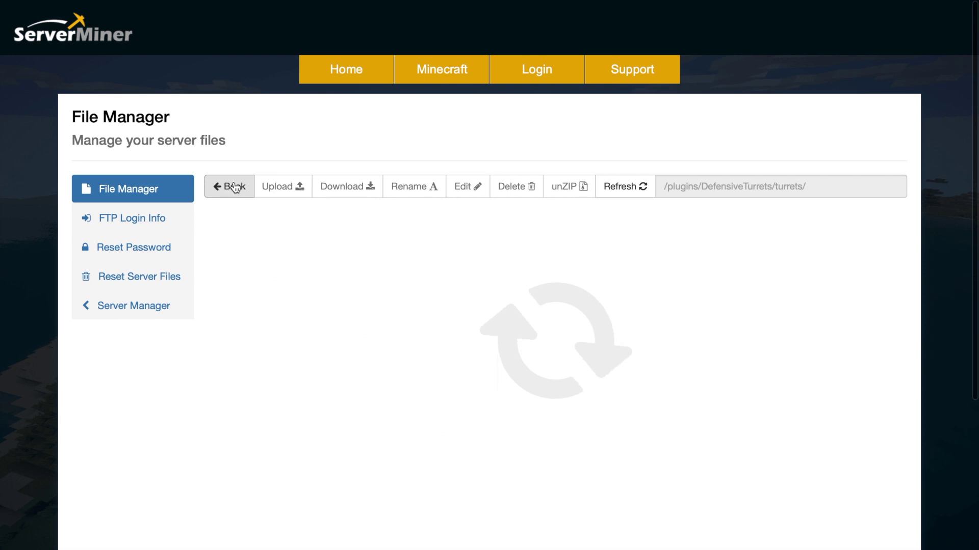
Review the upgrade, block and item definitions in Laser.yml and go back to the DefensiveTurrets folder
click(274, 275)
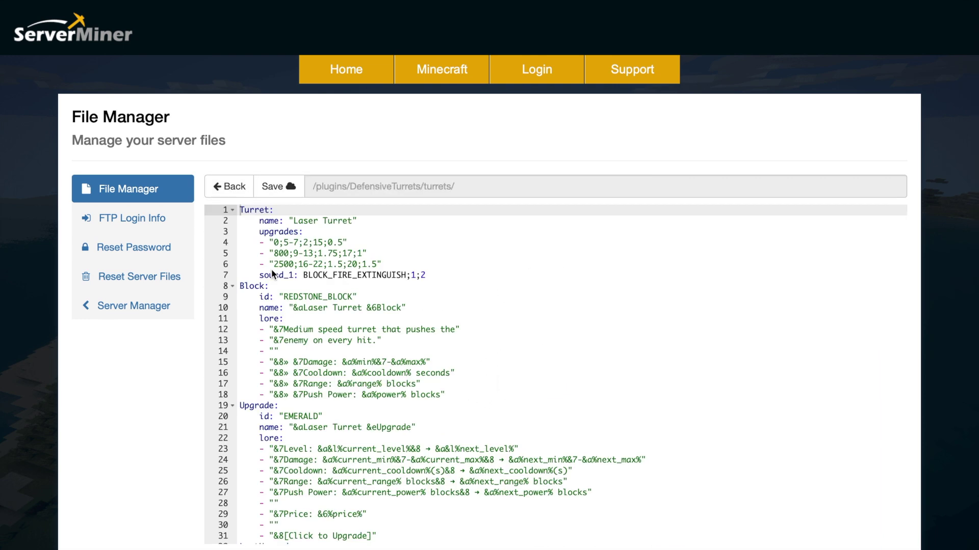
scroll(272, 270, down, 3)
scroll(272, 271, up, 3)
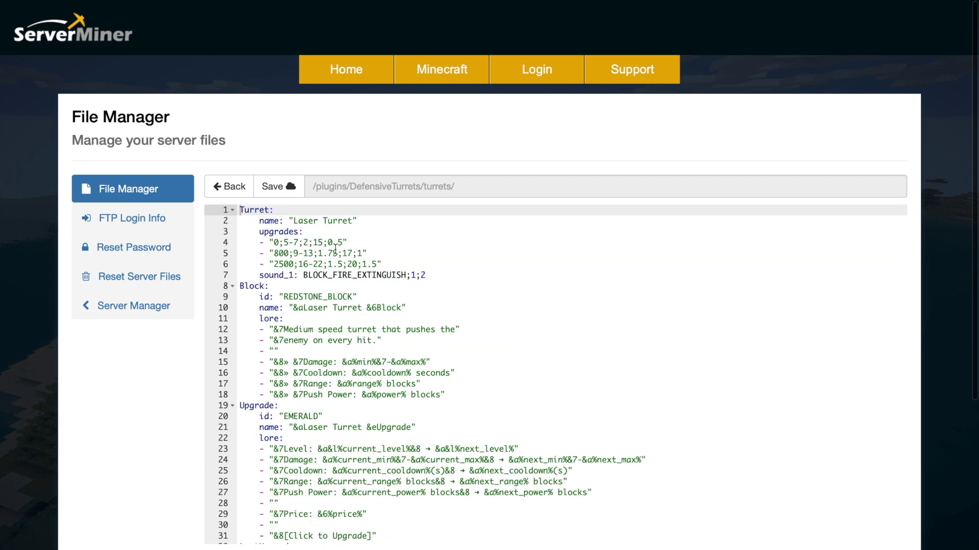
scroll(442, 372, down, 3)
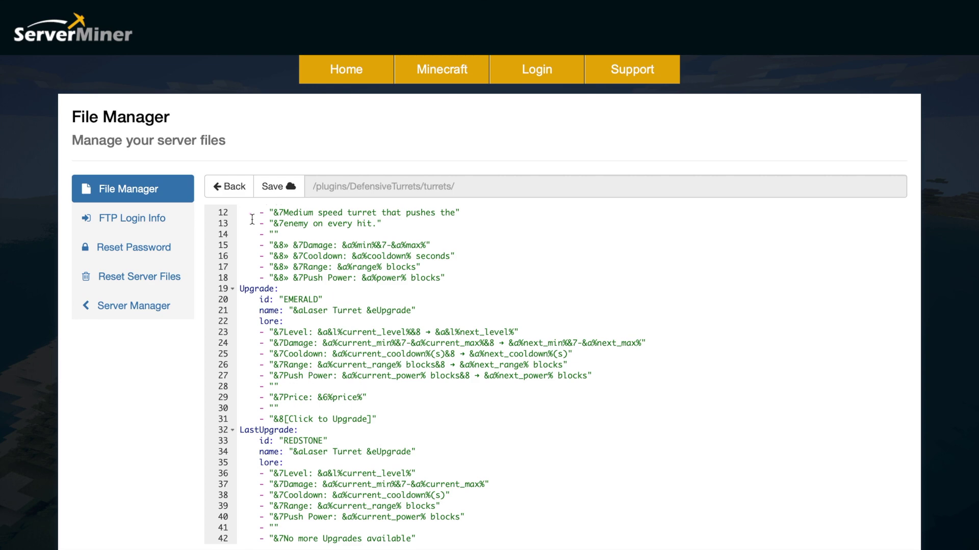
click(223, 182)
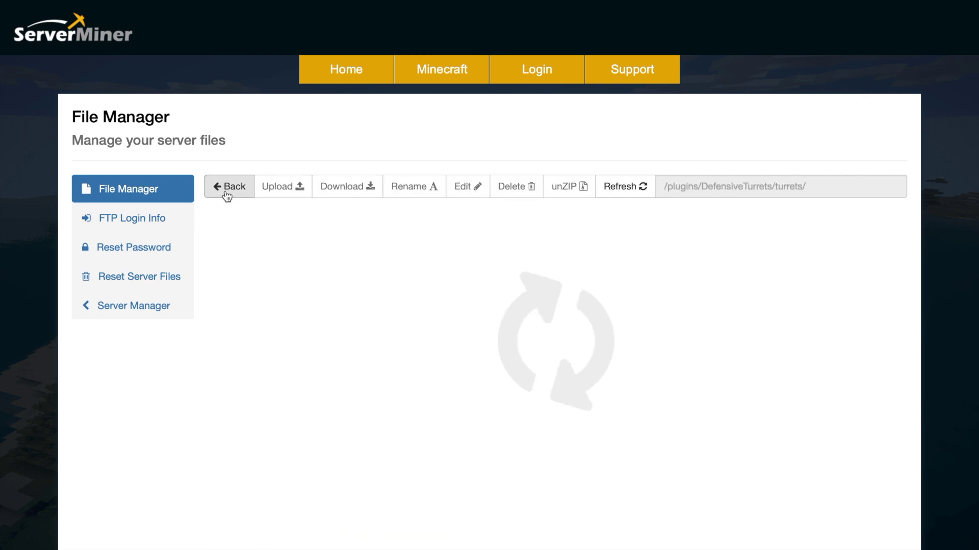
click(226, 192)
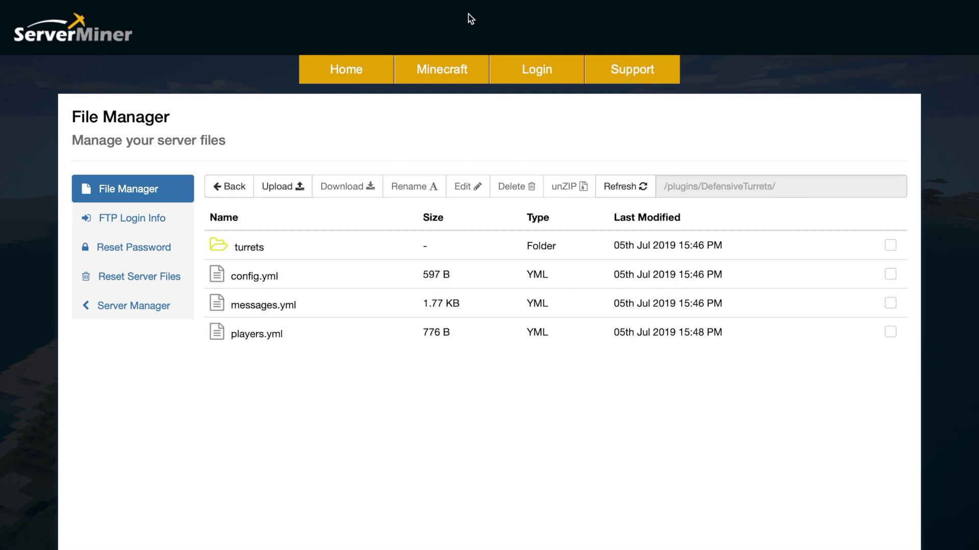
Switch to the DefensiveTurrets resource page on SpigotMC and read its description, feature list and How to Start instructions
click(79, 41)
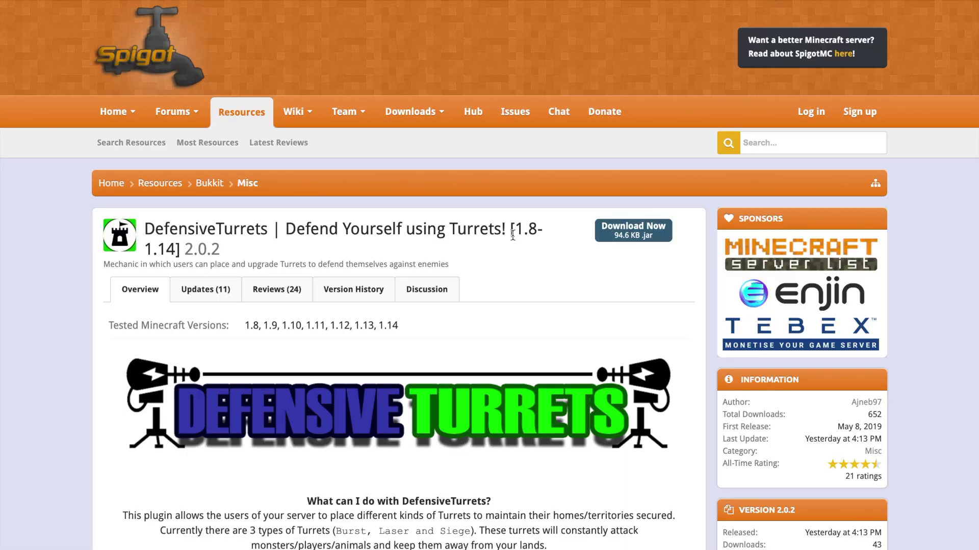
scroll(555, 302, down, 3)
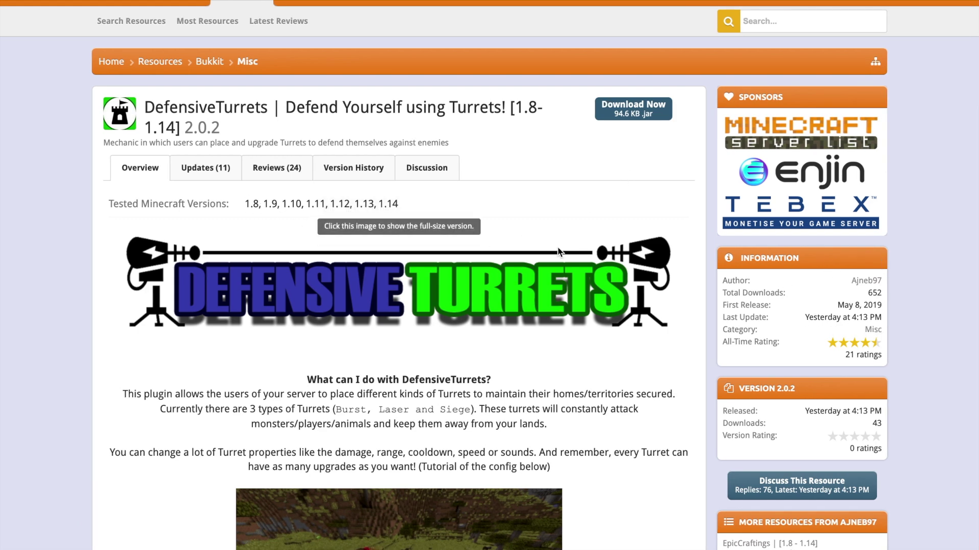
scroll(558, 251, down, 4)
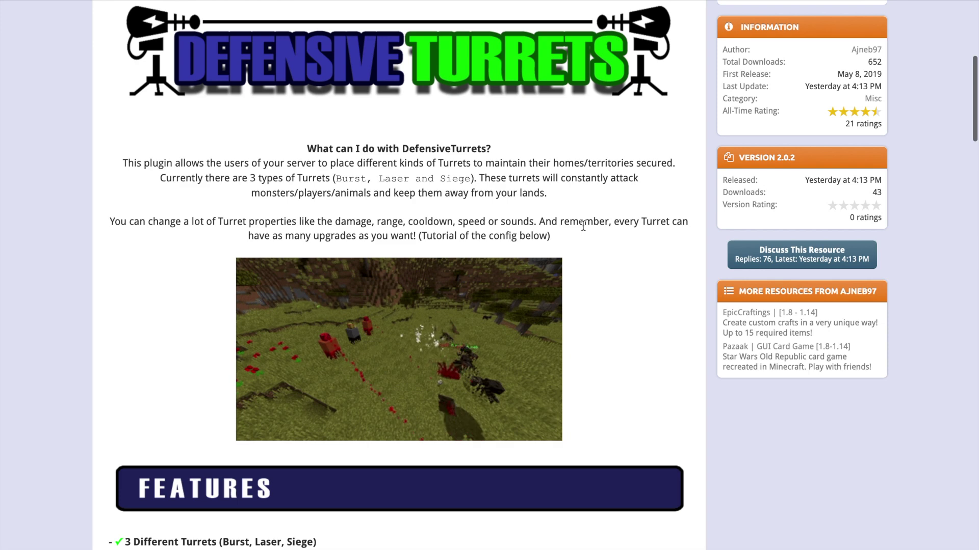
scroll(583, 225, down, 1)
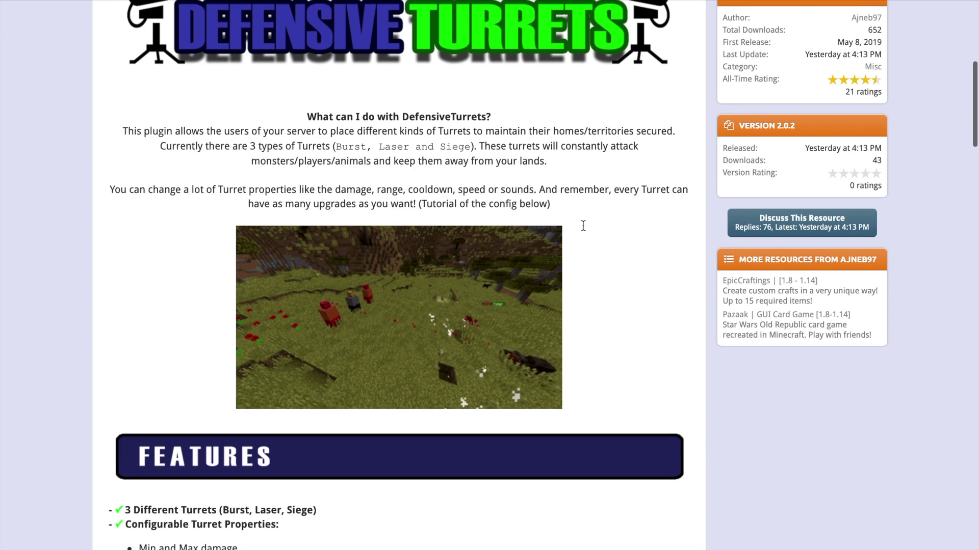
scroll(420, 360, down, 7)
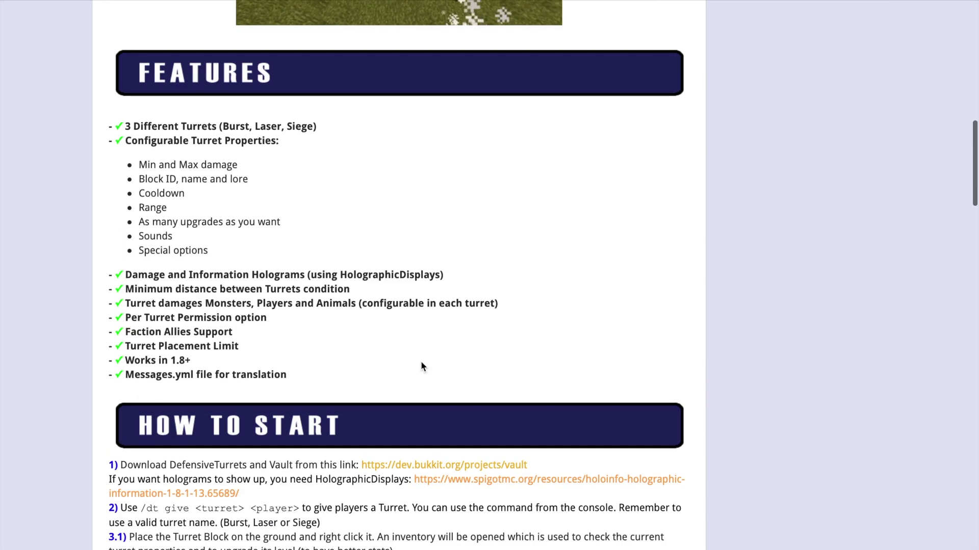
scroll(420, 366, down, 6)
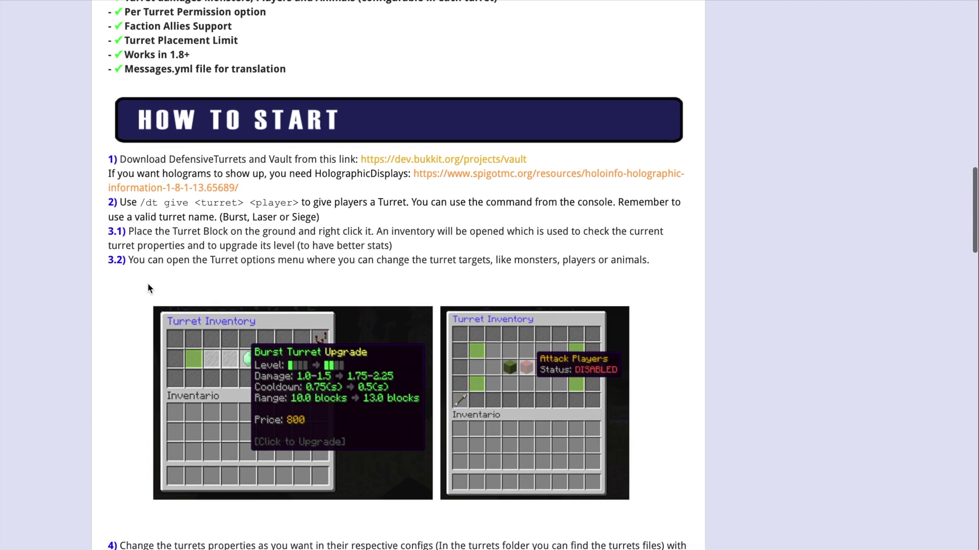
scroll(148, 289, down, 2)
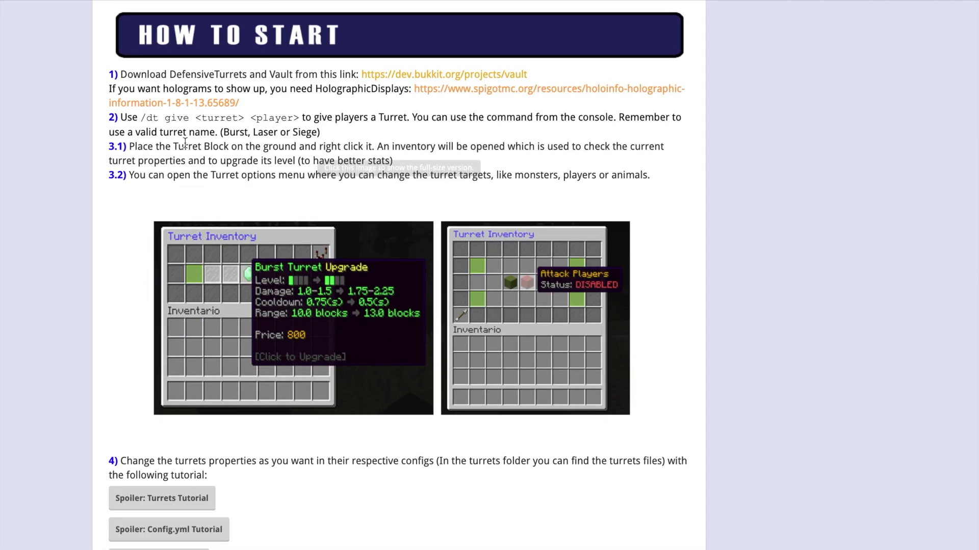
scroll(392, 190, up, 17)
scroll(392, 189, down, 20)
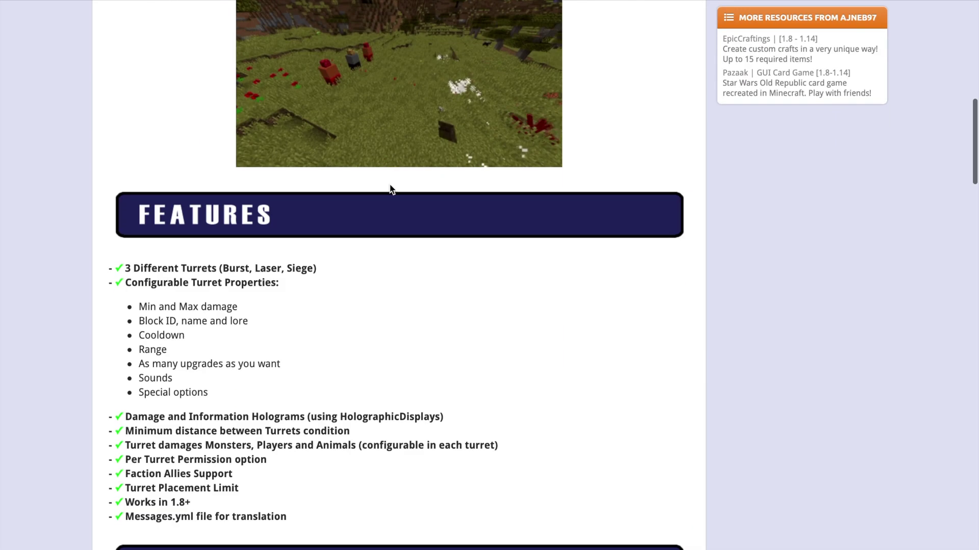
Read the commands and permissions sections, expand the Config.yml Tutorial spoiler, and return to the start of the plugin page
scroll(239, 362, down, 4)
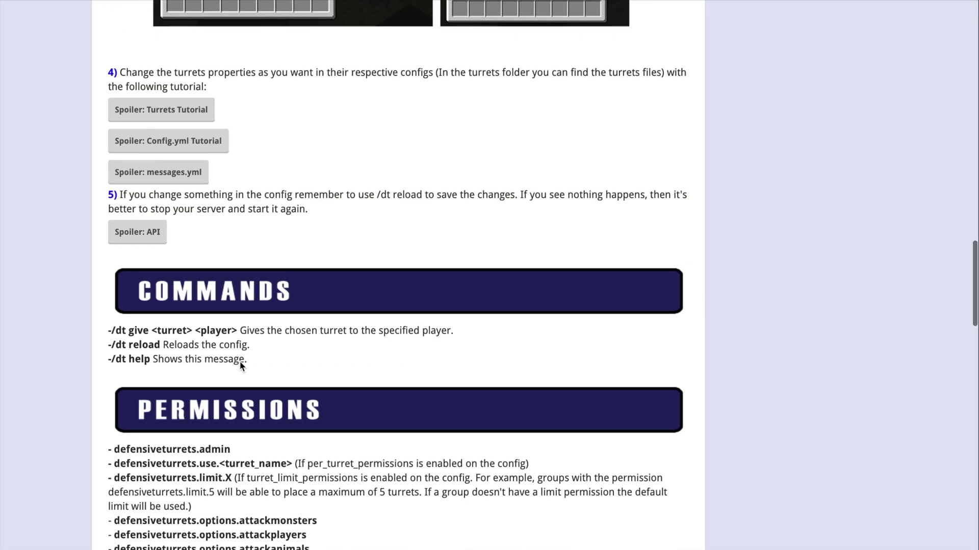
scroll(220, 296, down, 3)
scroll(221, 297, down, 5)
scroll(220, 297, up, 2)
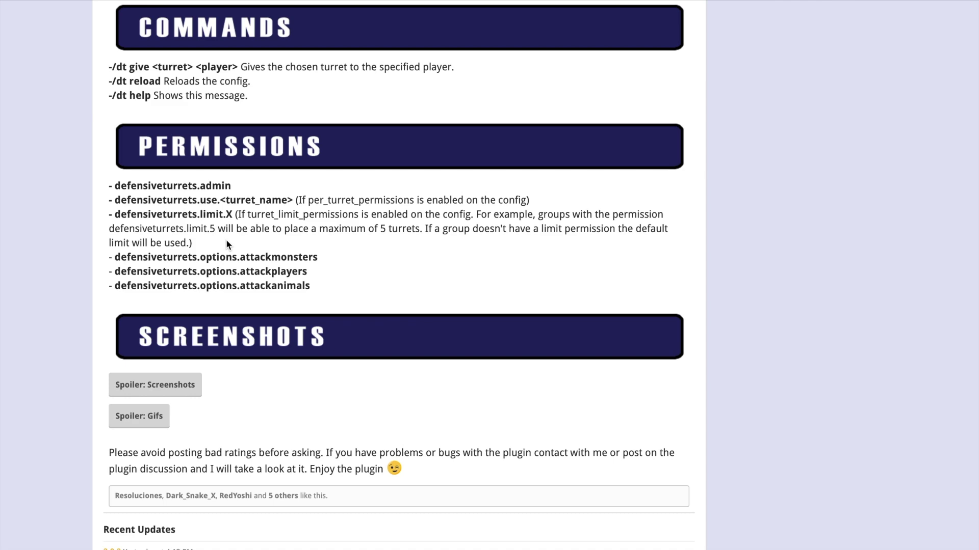
scroll(227, 243, down, 3)
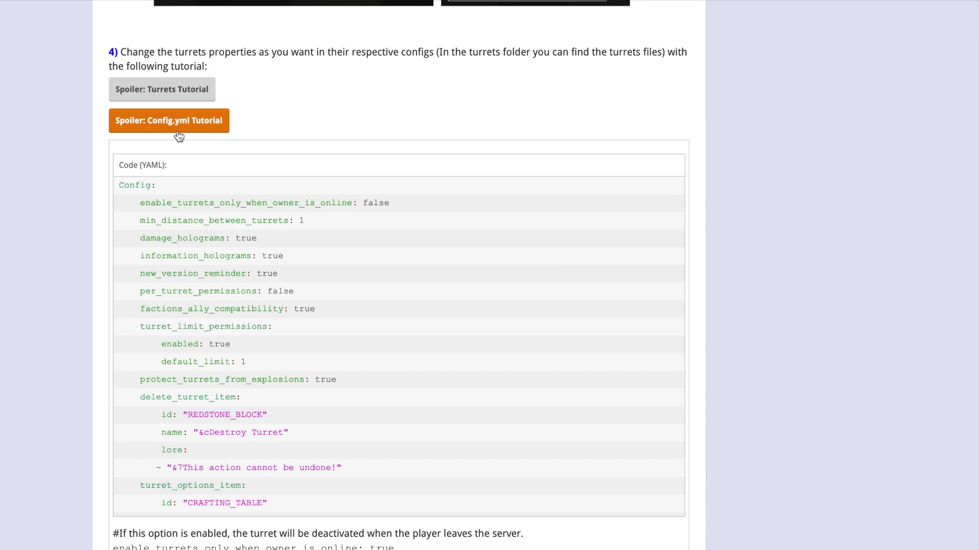
scroll(178, 135, up, 15)
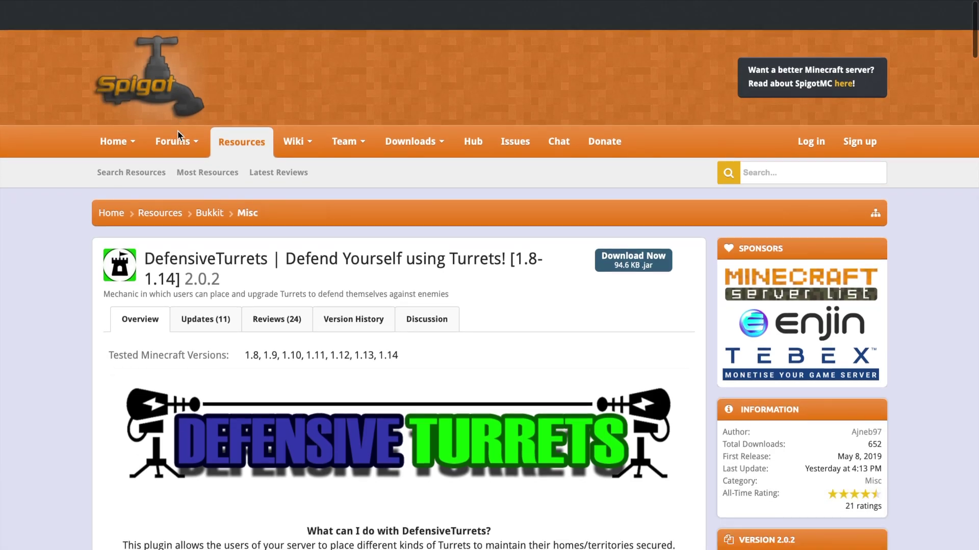